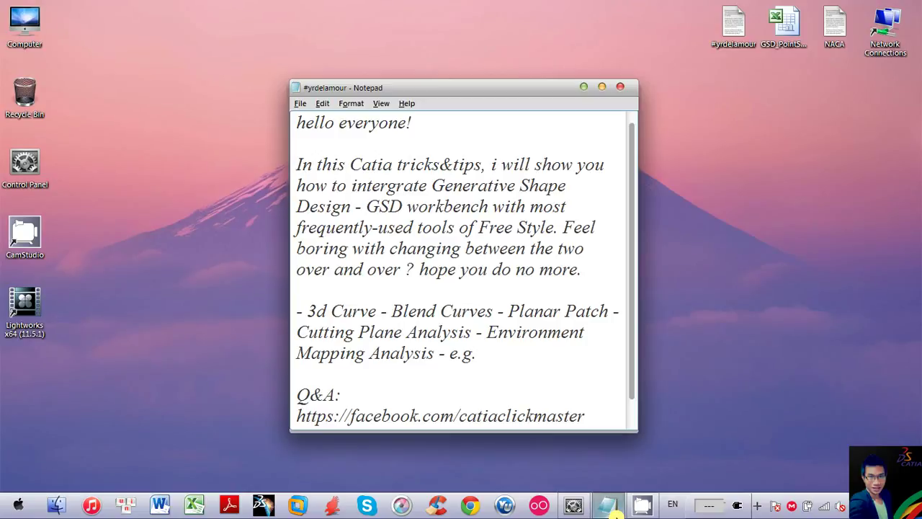
Start CATIA, dismiss the new product prompt and create Part1 in the Generative Shape Design workbench without hybrid design
{"action": "left_click", "coordinate": [617, 512]}
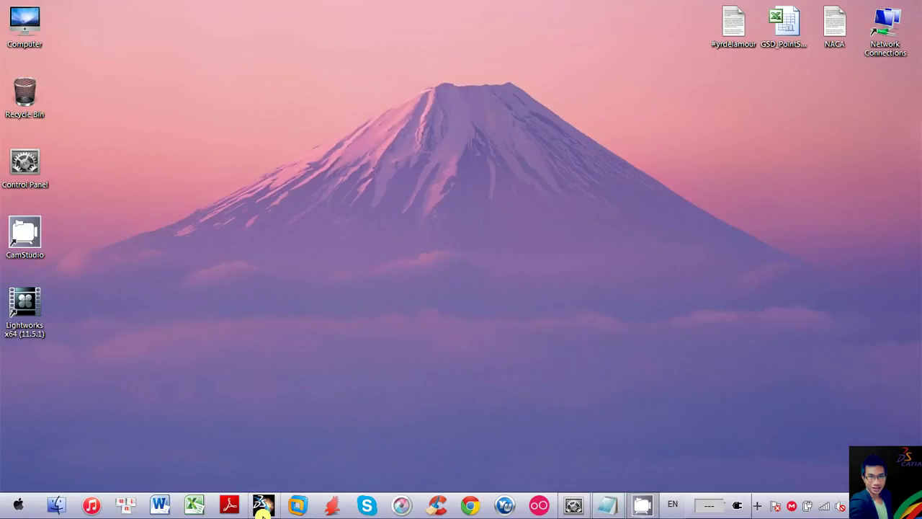
{"action": "left_click", "coordinate": [262, 505]}
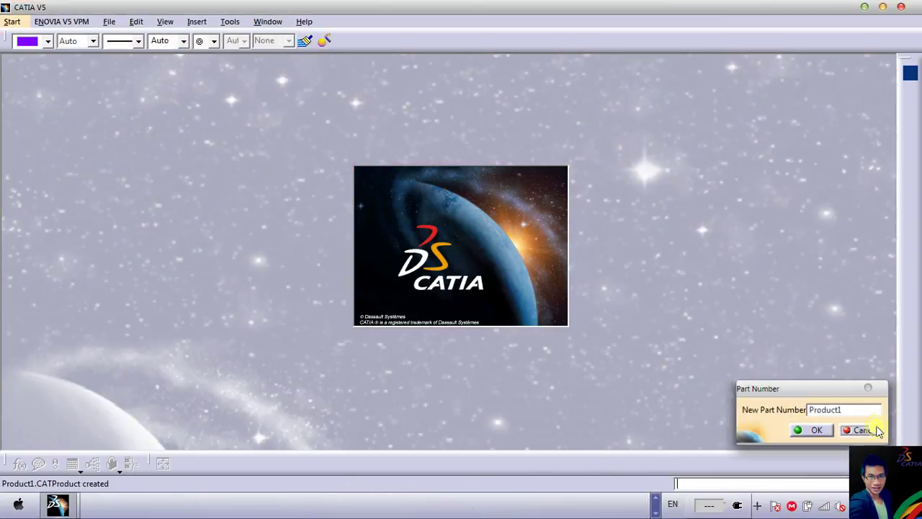
{"action": "left_click", "coordinate": [875, 430]}
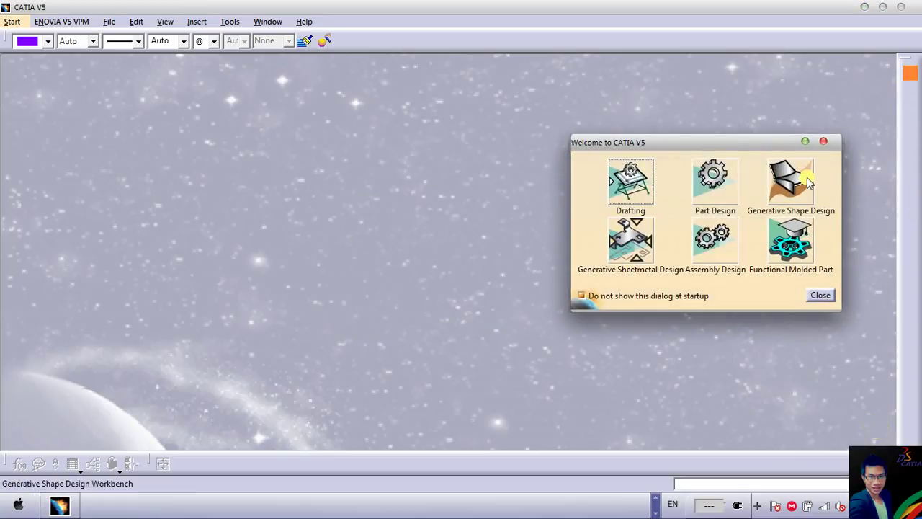
{"action": "left_click", "coordinate": [790, 186]}
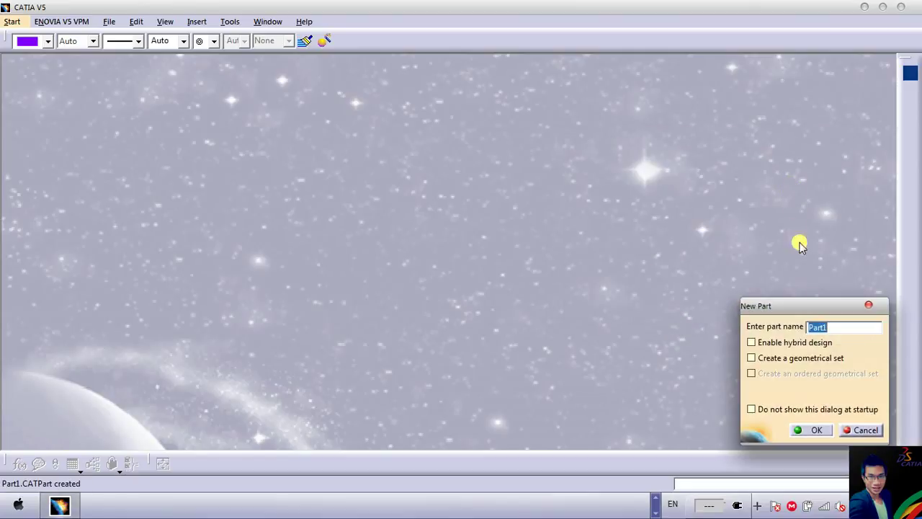
{"action": "left_click", "coordinate": [821, 430]}
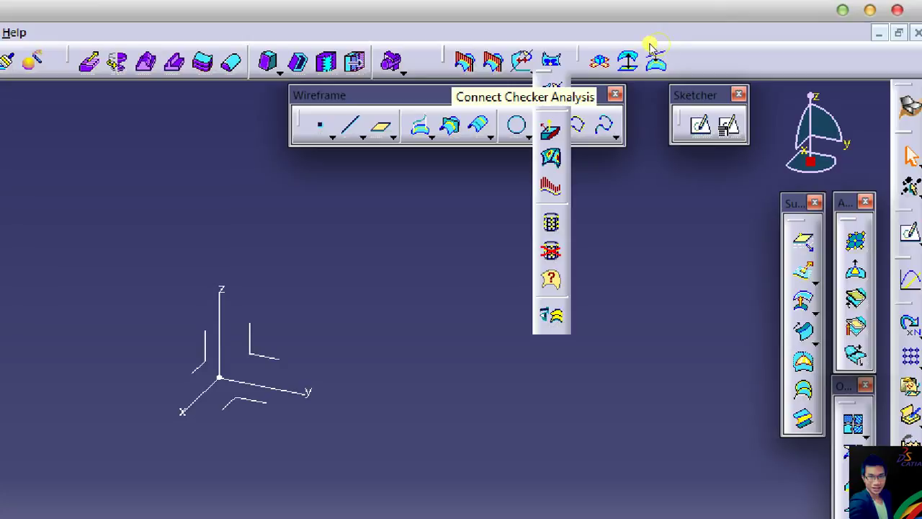
Undock the analysis toolbar so that it floats in the work area
{"action": "left_click_drag", "start_coordinate": [667, 54], "coordinate": [677, 149]}
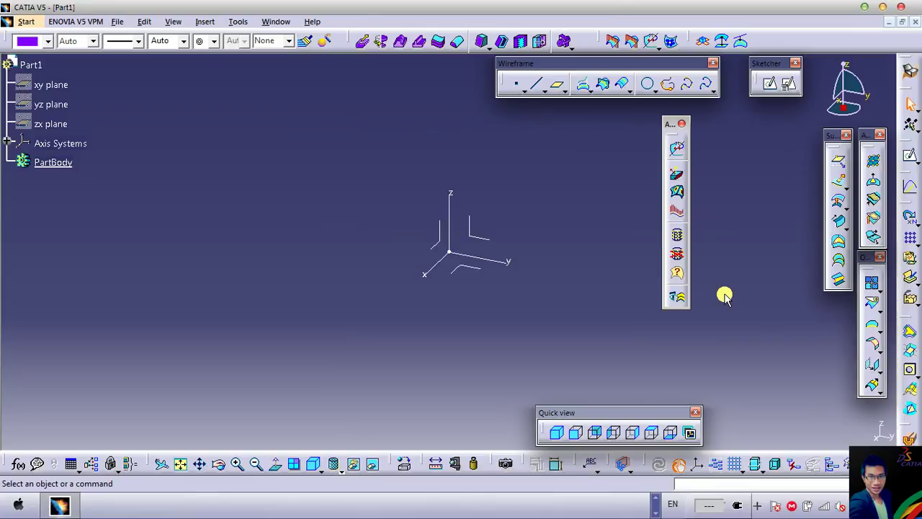
Switch to the FreeStyle workbench to view its toolbars, and return to Generative Shape Design
{"action": "left_click", "coordinate": [26, 22]}
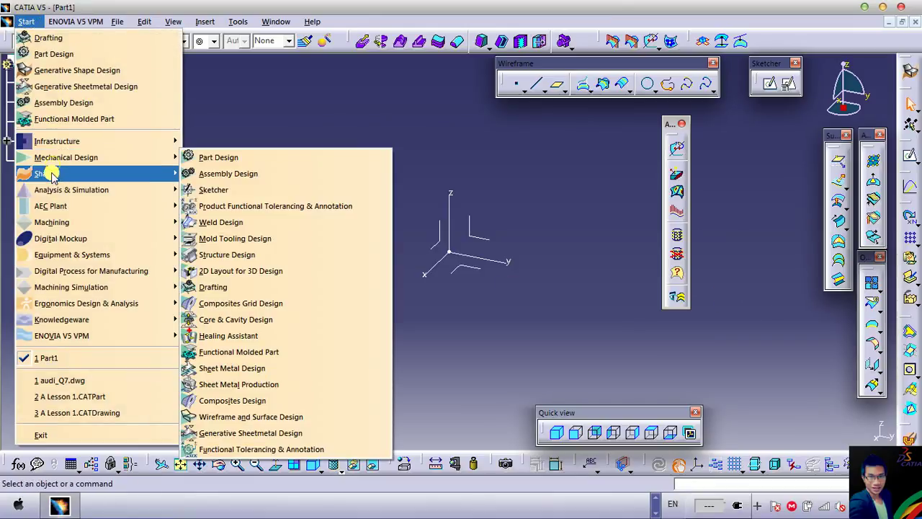
{"action": "mouse_move", "coordinate": [57, 177]}
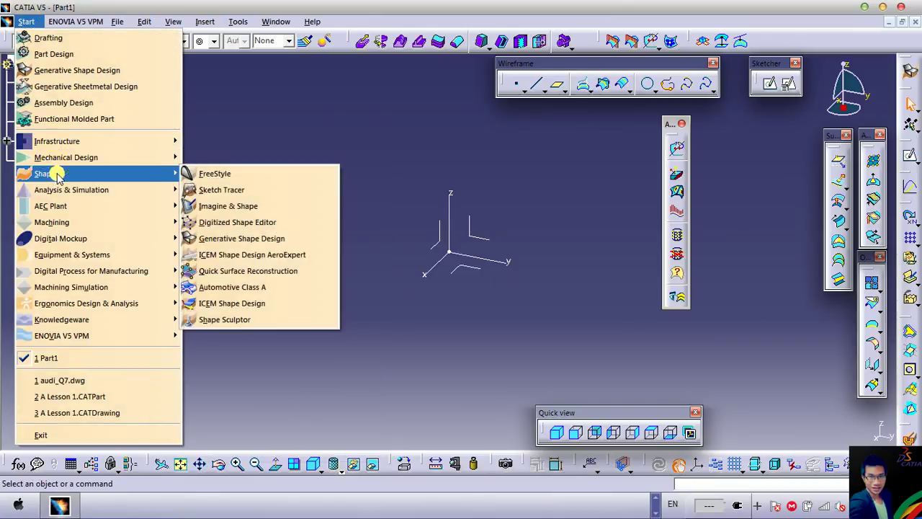
{"action": "left_click", "coordinate": [260, 175]}
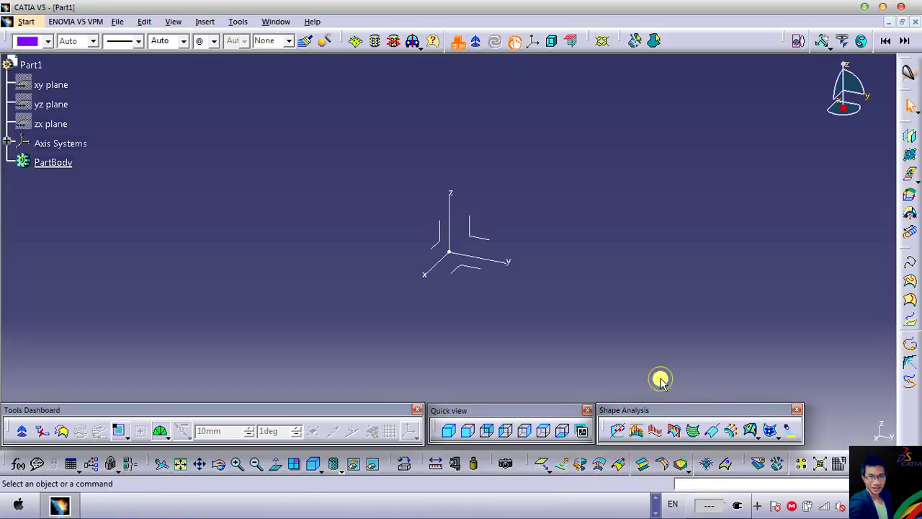
{"action": "left_click", "coordinate": [909, 73]}
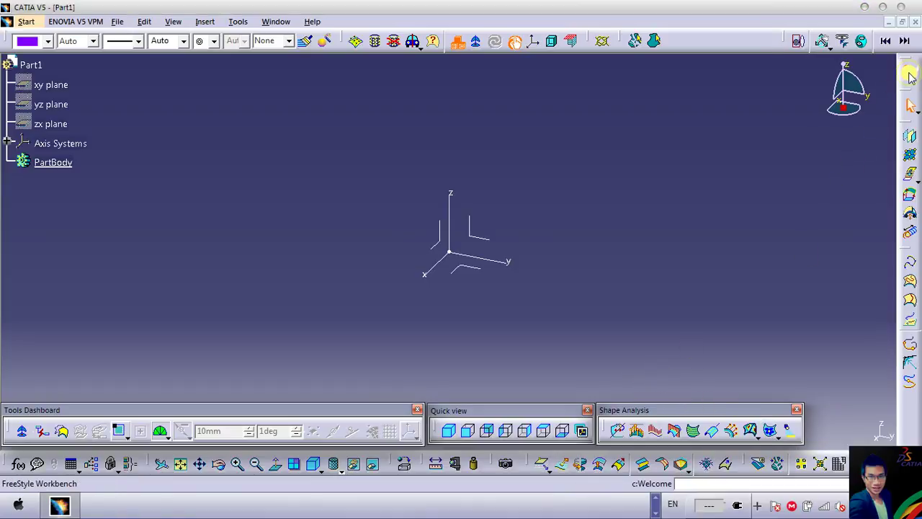
{"action": "left_click", "coordinate": [788, 181]}
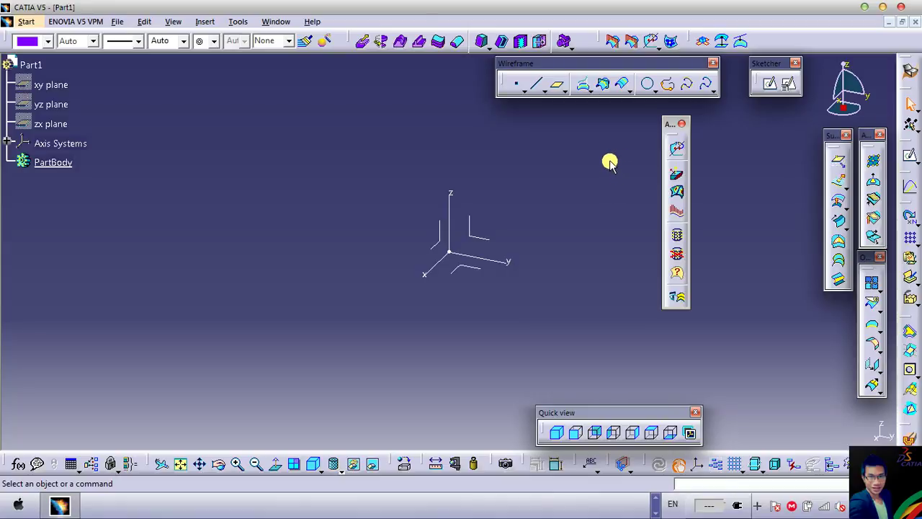
Dock the analysis toolbar in line with the other upper toolbars and float the Dynamic Sectioning toolbar in the work area
{"action": "left_click_drag", "start_coordinate": [668, 127], "coordinate": [755, 30]}
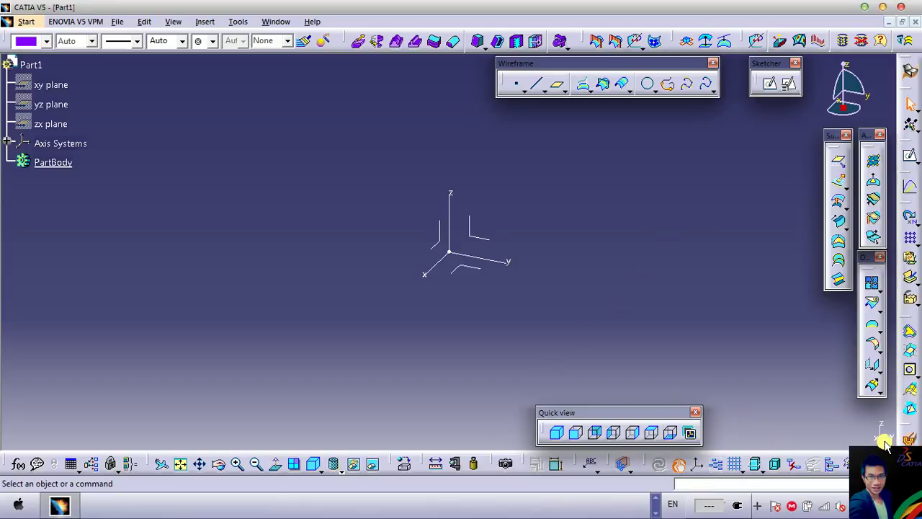
{"action": "left_click_drag", "start_coordinate": [908, 426], "coordinate": [755, 200]}
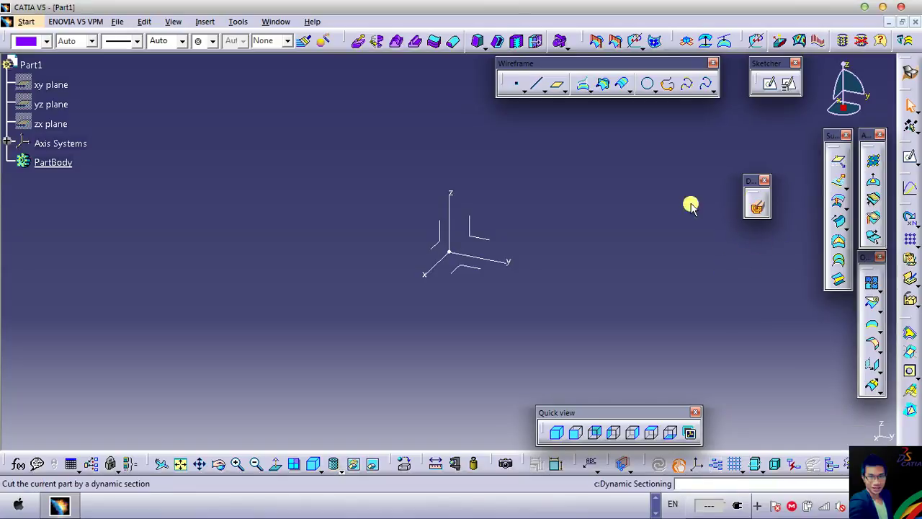
Open the Customize dialog and look through its start menu, user workbench and toolbar settings
{"action": "left_click", "coordinate": [238, 22]}
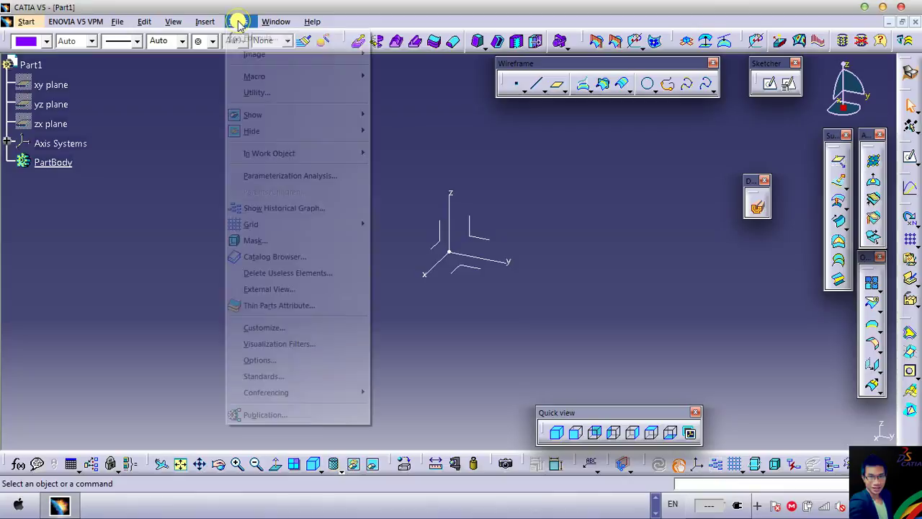
{"action": "left_click", "coordinate": [297, 327]}
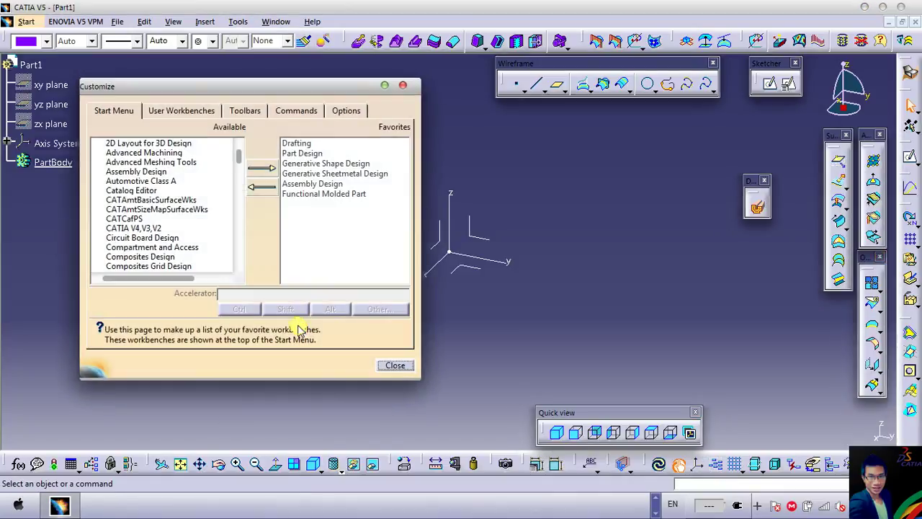
{"action": "left_click", "coordinate": [115, 111]}
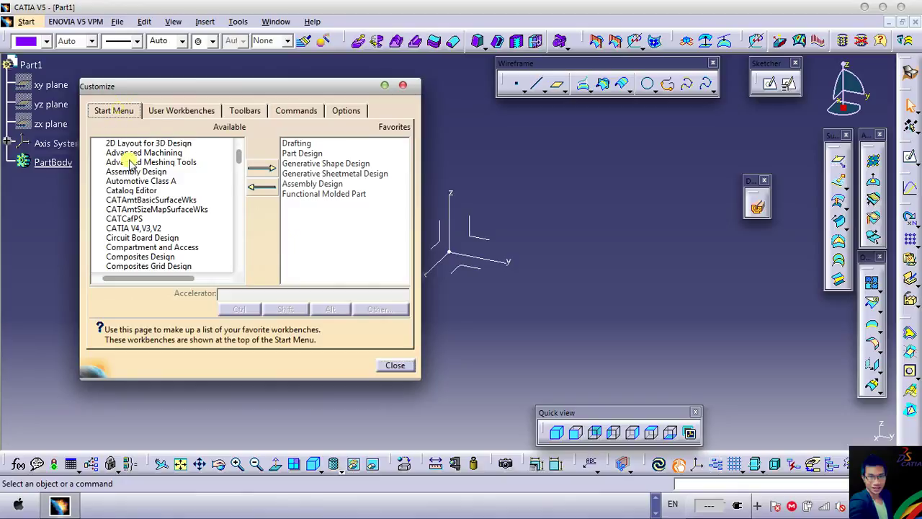
{"action": "mouse_move", "coordinate": [238, 162]}
{"action": "left_mouse_down"}
{"action": "mouse_move", "coordinate": [235, 181]}
{"action": "mouse_move", "coordinate": [231, 151]}
{"action": "left_mouse_up"}
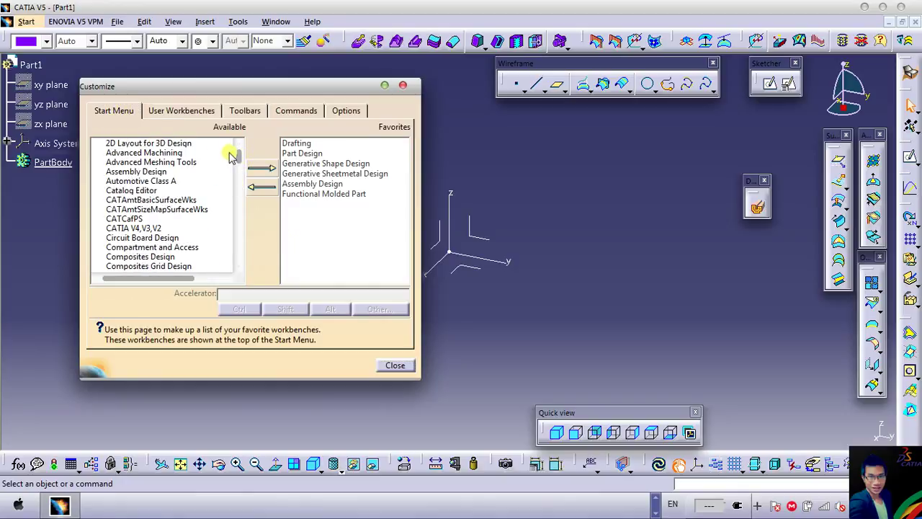
{"action": "left_click", "coordinate": [178, 111]}
{"action": "left_click", "coordinate": [242, 114]}
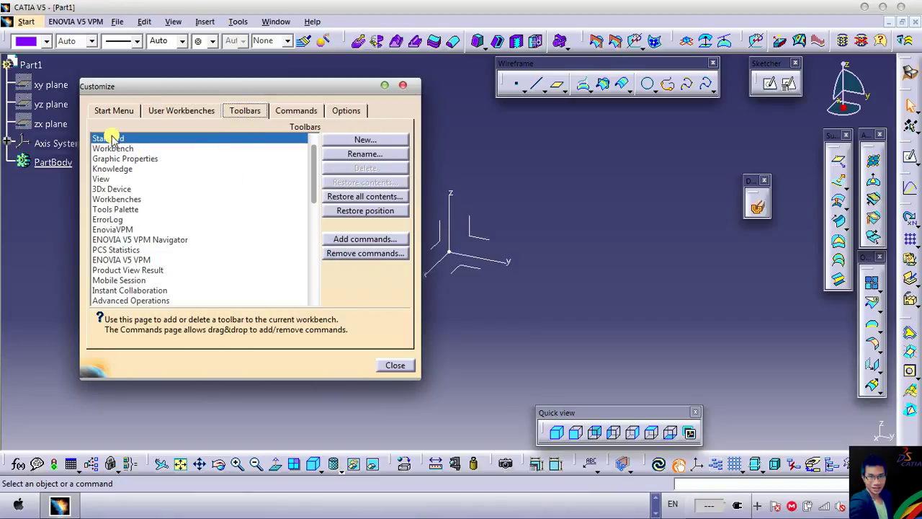
{"action": "left_click", "coordinate": [115, 189]}
{"action": "left_click_drag", "start_coordinate": [116, 188], "coordinate": [126, 229]}
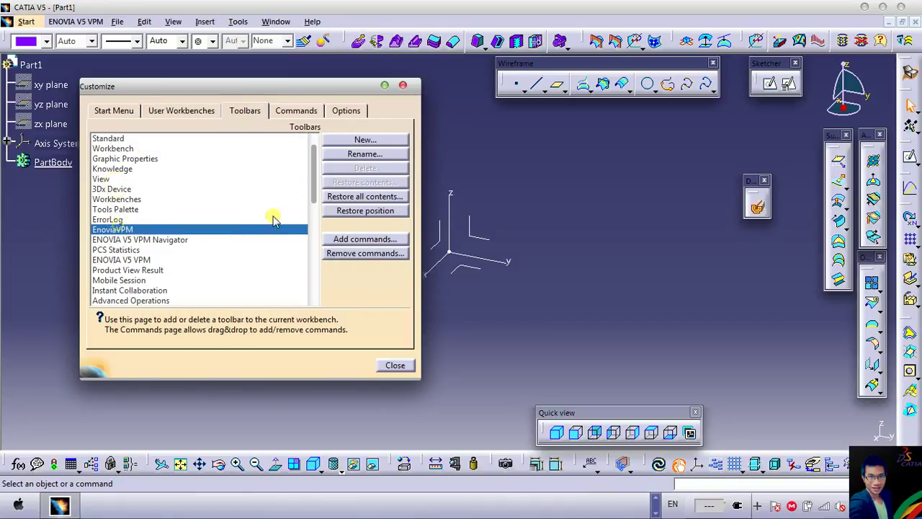
{"action": "left_click_drag", "start_coordinate": [314, 181], "coordinate": [307, 272]}
{"action": "left_click", "coordinate": [166, 248]}
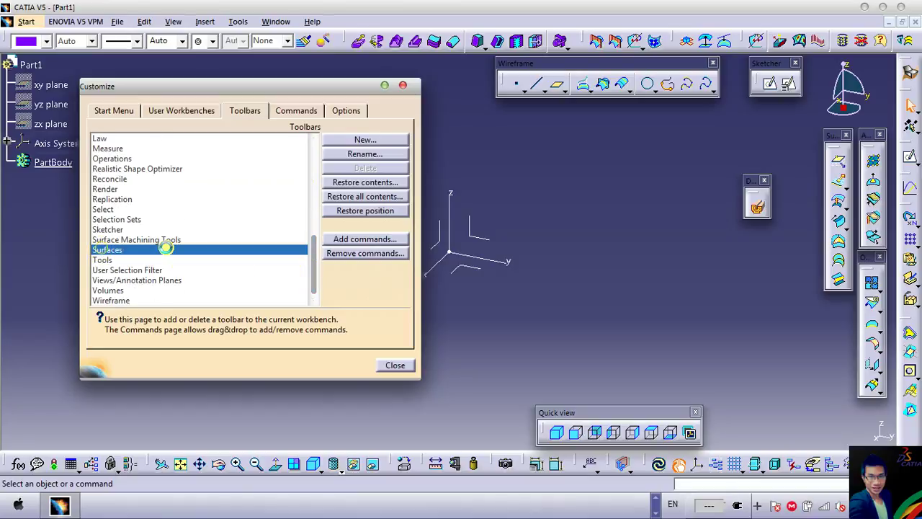
{"action": "left_click_drag", "start_coordinate": [313, 266], "coordinate": [312, 148]}
Show the All Commands category in the command customization settings
{"action": "left_click", "coordinate": [304, 112]}
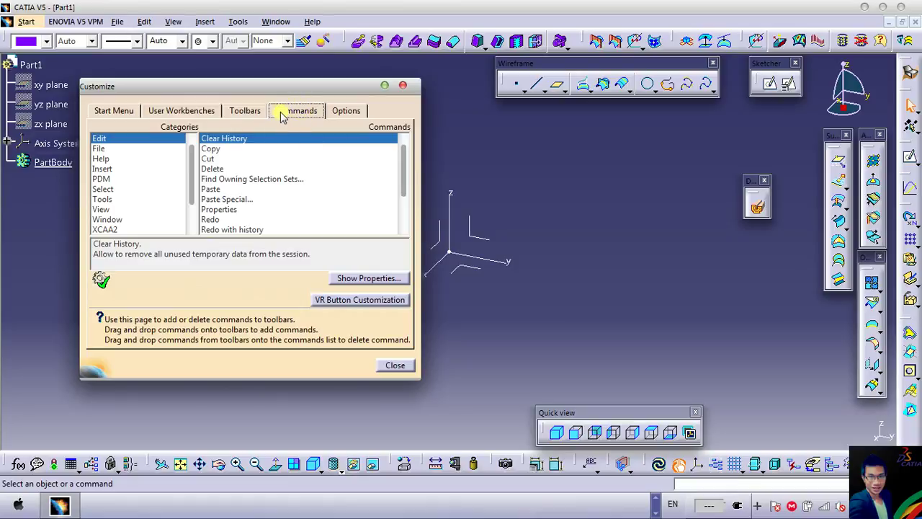
{"action": "left_click_drag", "start_coordinate": [191, 157], "coordinate": [191, 182]}
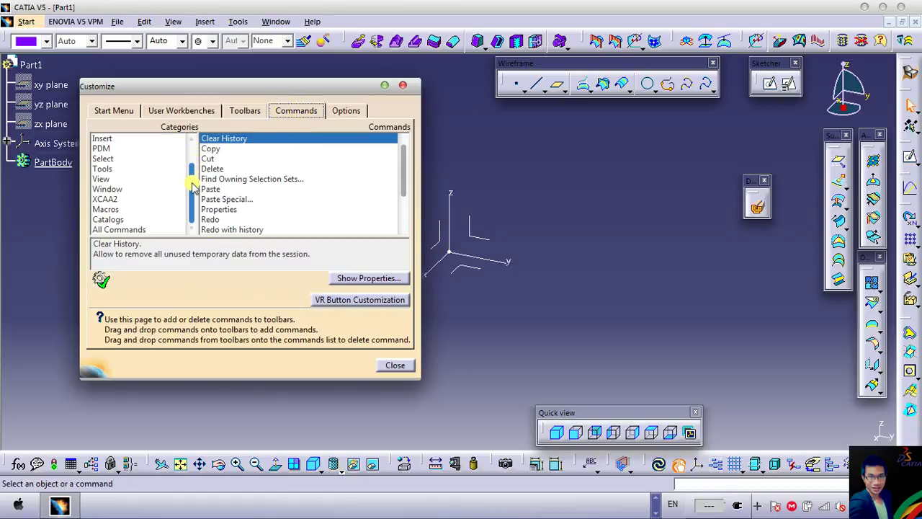
{"action": "left_click", "coordinate": [123, 230]}
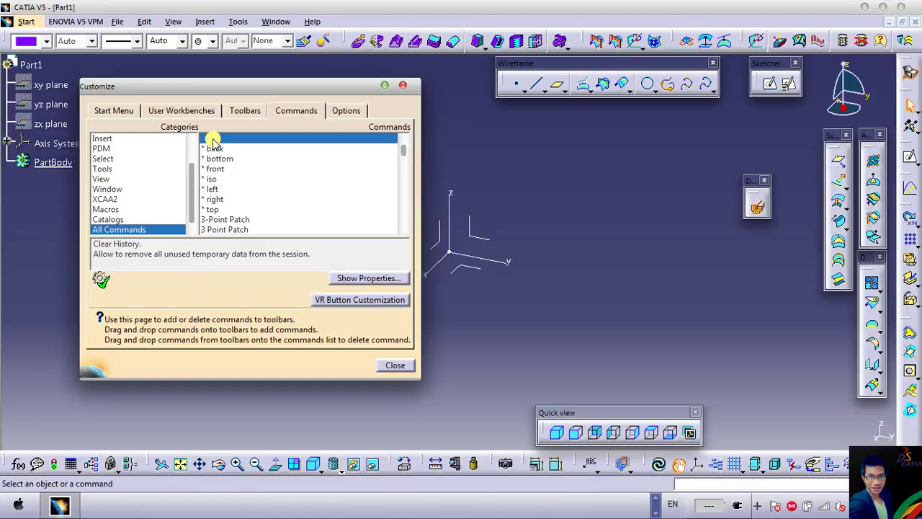
Find the 3D Curve command and add it to the floating Dynamic Sectioning toolbar
{"action": "key", "text": "3"}
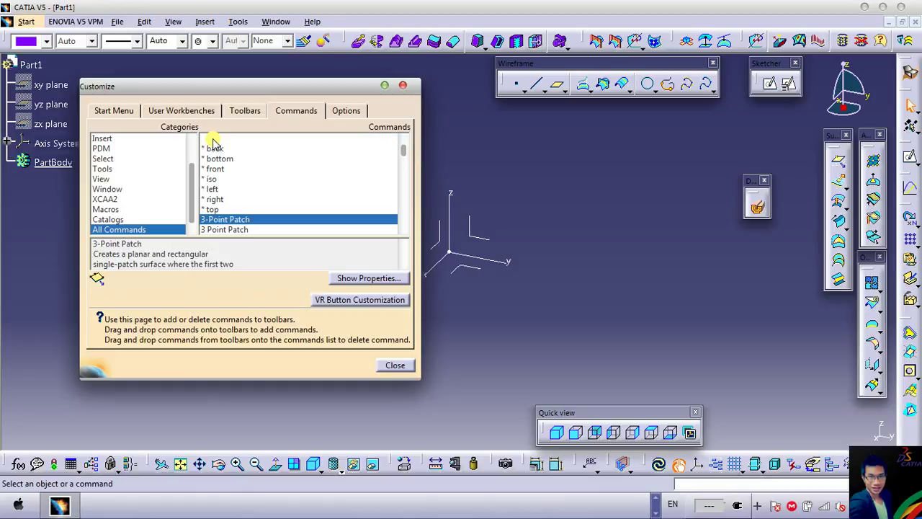
{"action": "scroll", "coordinate": [241, 184], "scroll_direction": "down", "scroll_amount": 1}
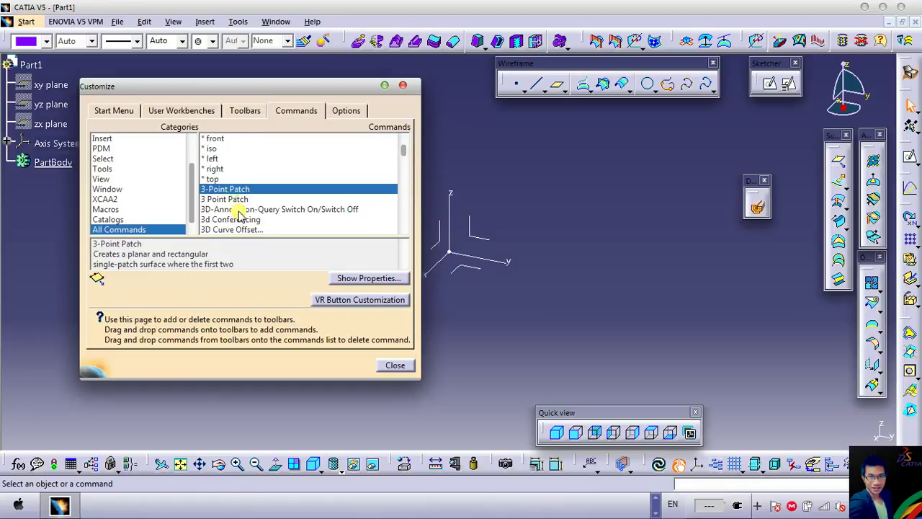
{"action": "scroll", "coordinate": [239, 214], "scroll_direction": "down", "scroll_amount": 1}
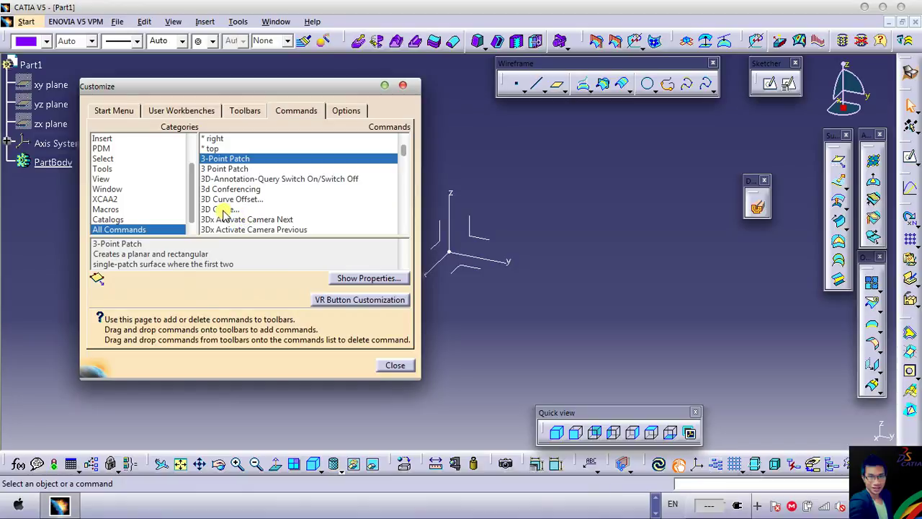
{"action": "left_click", "coordinate": [224, 210]}
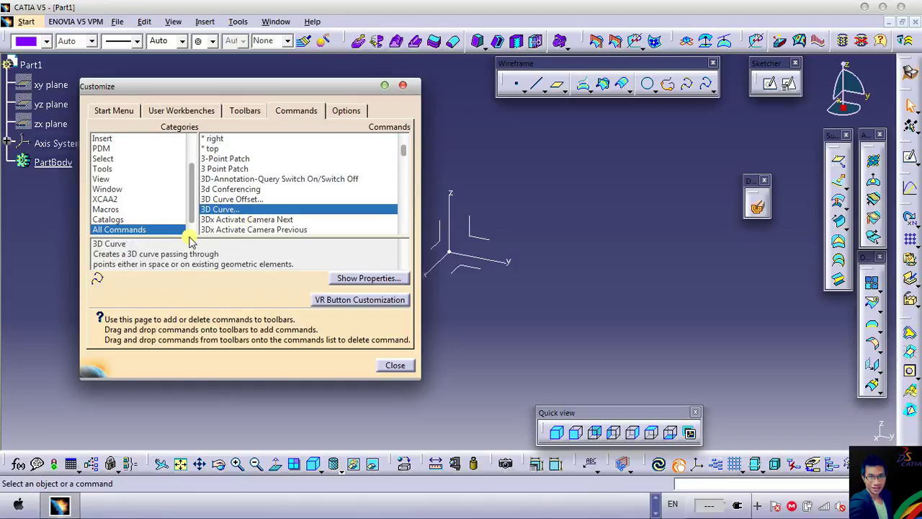
{"action": "double_click", "coordinate": [220, 208]}
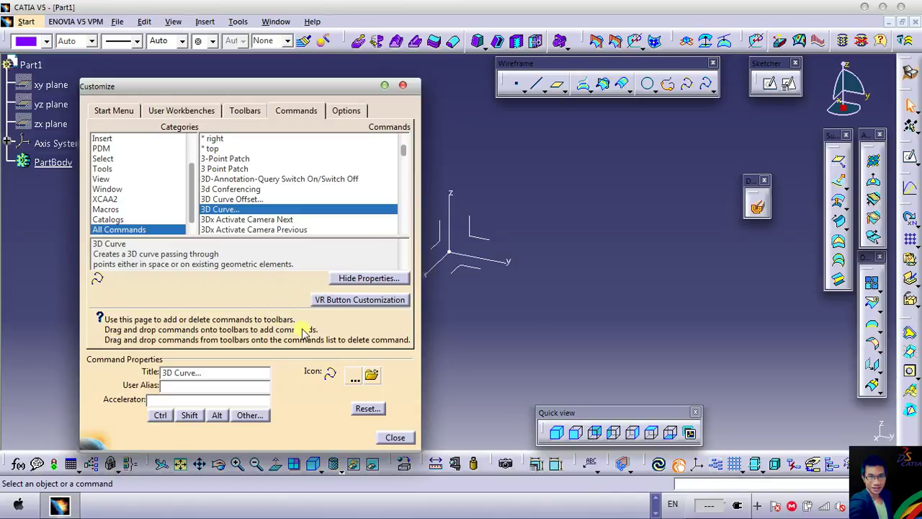
{"action": "left_click", "coordinate": [228, 211]}
{"action": "left_click_drag", "start_coordinate": [228, 210], "coordinate": [531, 213]}
{"action": "left_click_drag", "start_coordinate": [654, 211], "coordinate": [757, 208]}
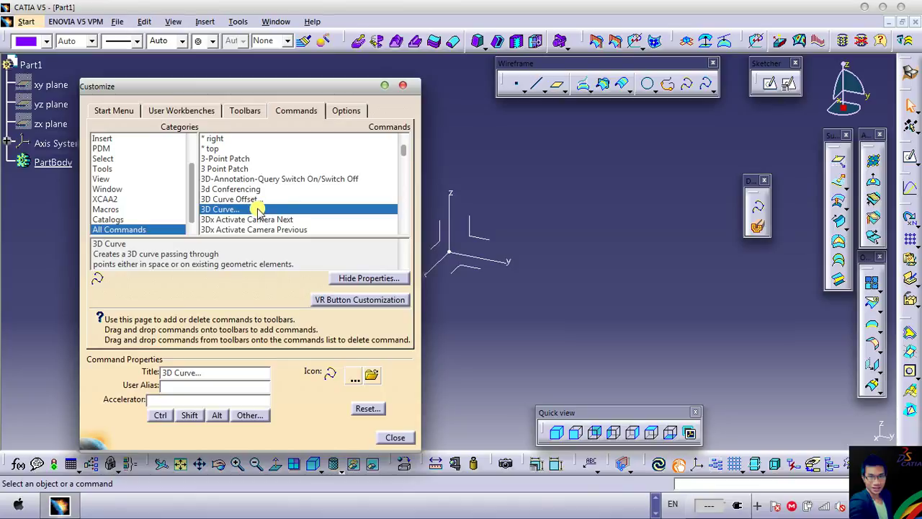
Find the Blend Curve command and add it to the floating toolbar with 3D Curve
{"action": "key", "text": "b"}
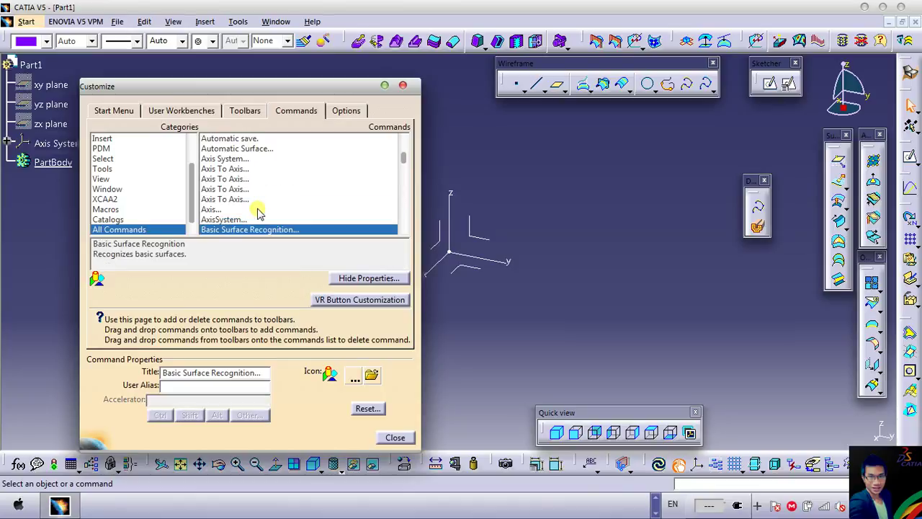
{"action": "scroll", "coordinate": [258, 212], "scroll_direction": "down", "scroll_amount": 5}
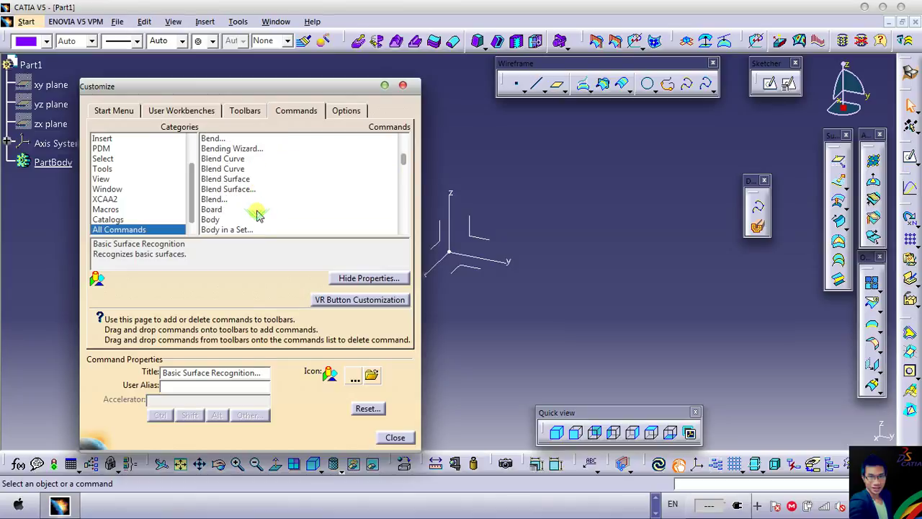
{"action": "left_click", "coordinate": [240, 159]}
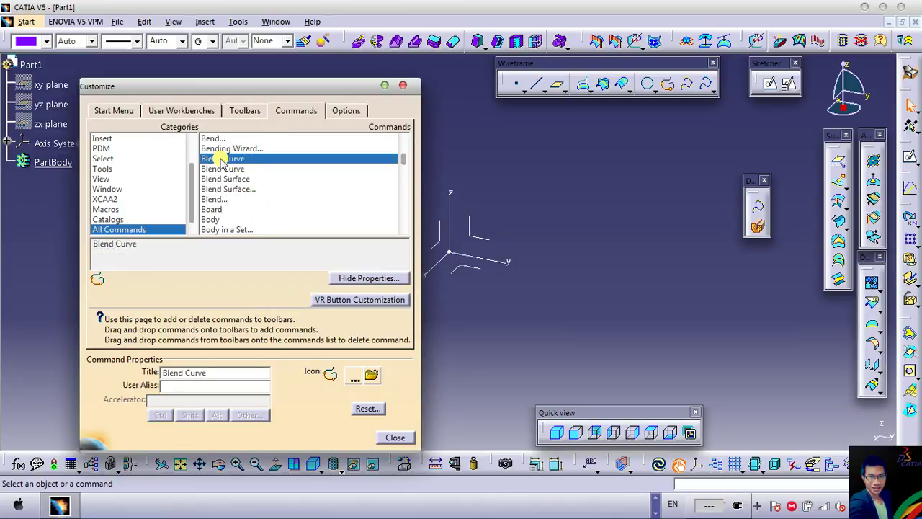
{"action": "left_click_drag", "start_coordinate": [214, 160], "coordinate": [757, 211]}
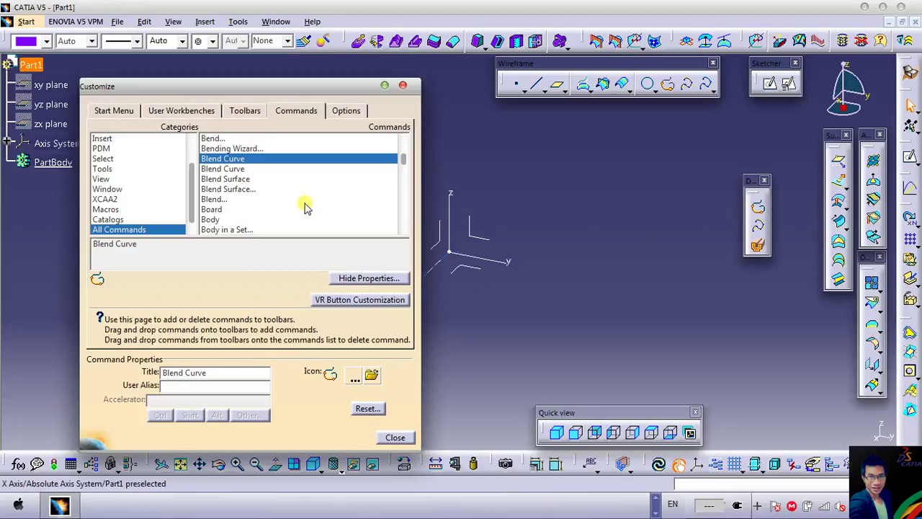
Find the Cutting Plane Analysis... command, add it below Blend Curve in the floating toolbar, and hide the command properties
{"action": "key", "text": "c"}
{"action": "scroll", "coordinate": [244, 205], "scroll_direction": "down", "scroll_amount": 8}
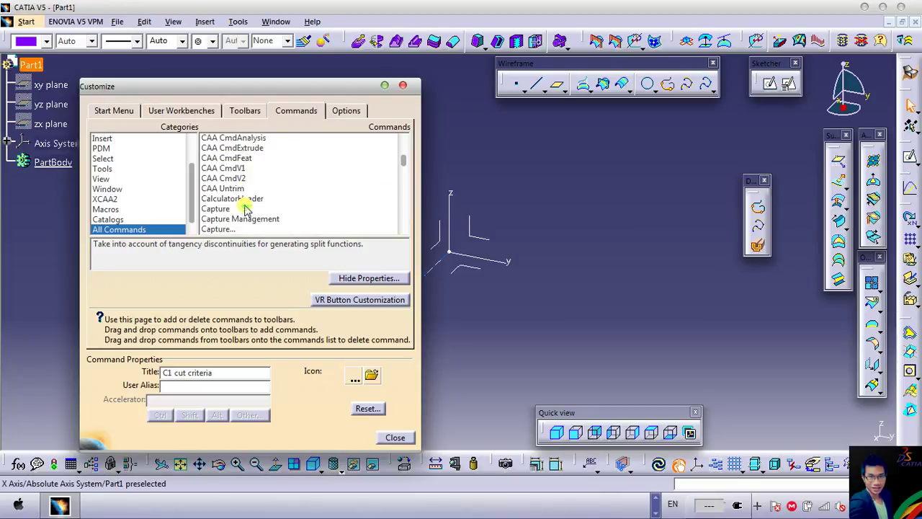
{"action": "scroll", "coordinate": [245, 208], "scroll_direction": "down", "scroll_amount": 2}
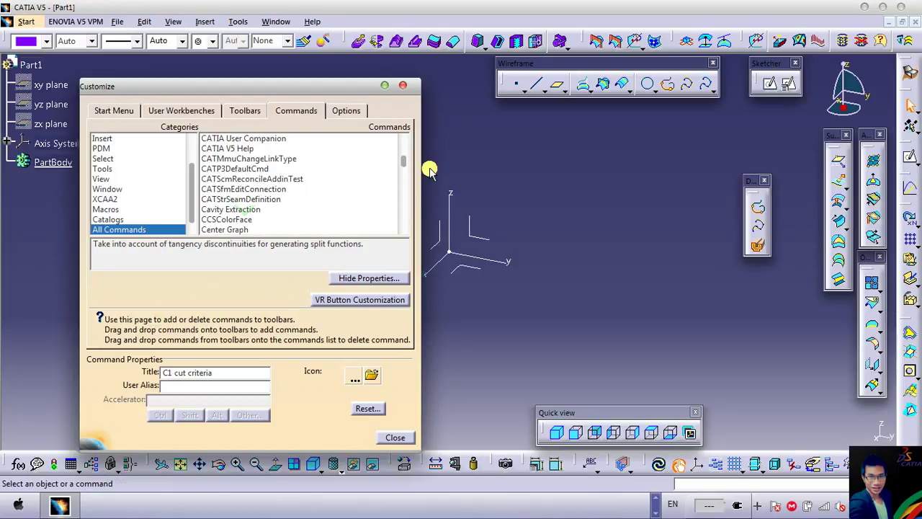
{"action": "scroll", "coordinate": [403, 167], "scroll_direction": "down", "scroll_amount": 3}
{"action": "scroll", "coordinate": [404, 167], "scroll_direction": "down", "scroll_amount": 15}
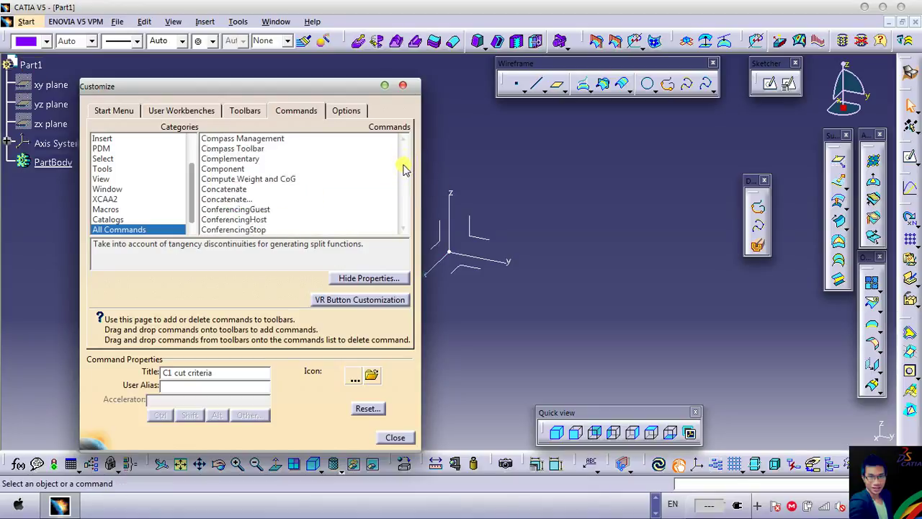
{"action": "scroll", "coordinate": [403, 170], "scroll_direction": "down", "scroll_amount": 5}
{"action": "scroll", "coordinate": [403, 171], "scroll_direction": "up", "scroll_amount": 8}
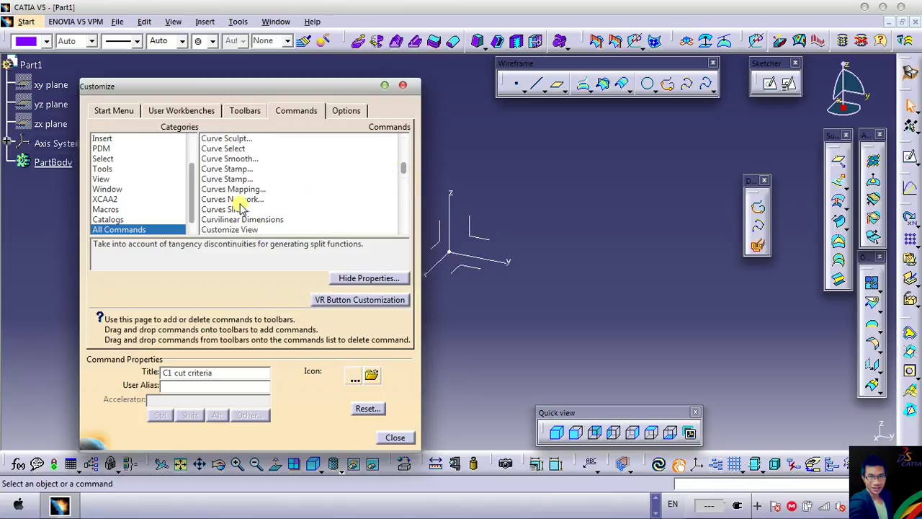
{"action": "scroll", "coordinate": [241, 207], "scroll_direction": "down", "scroll_amount": 2}
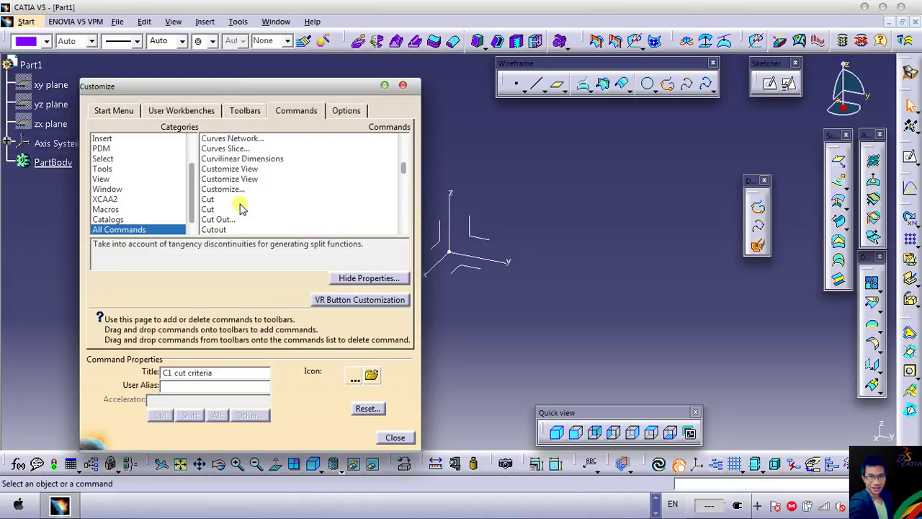
{"action": "scroll", "coordinate": [241, 207], "scroll_direction": "down", "scroll_amount": 2}
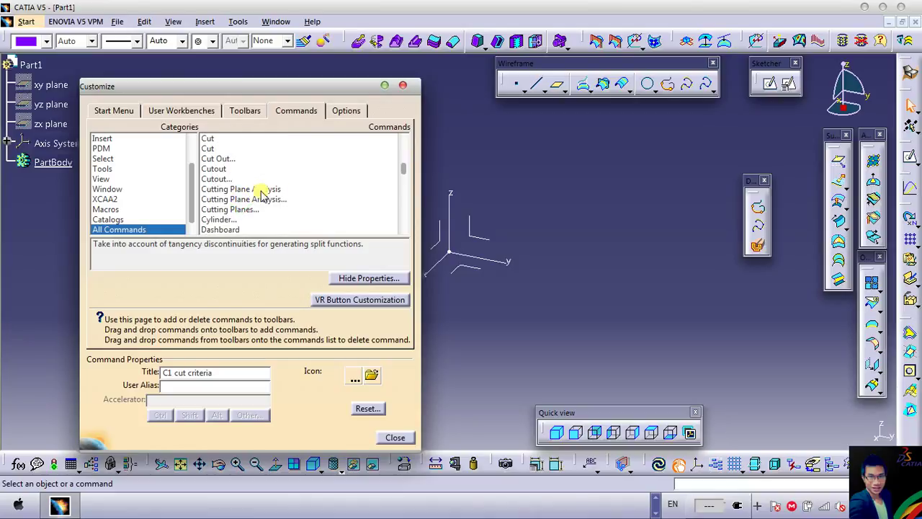
{"action": "left_click", "coordinate": [256, 190]}
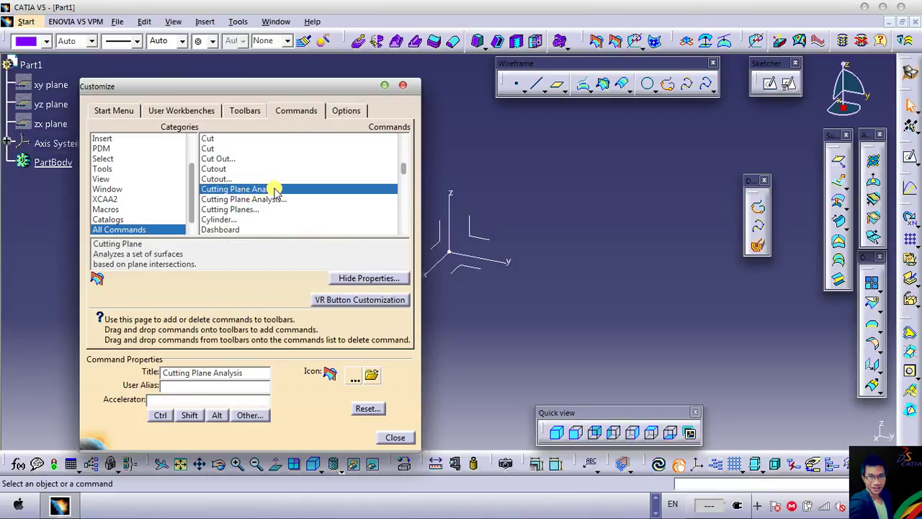
{"action": "left_click", "coordinate": [217, 200]}
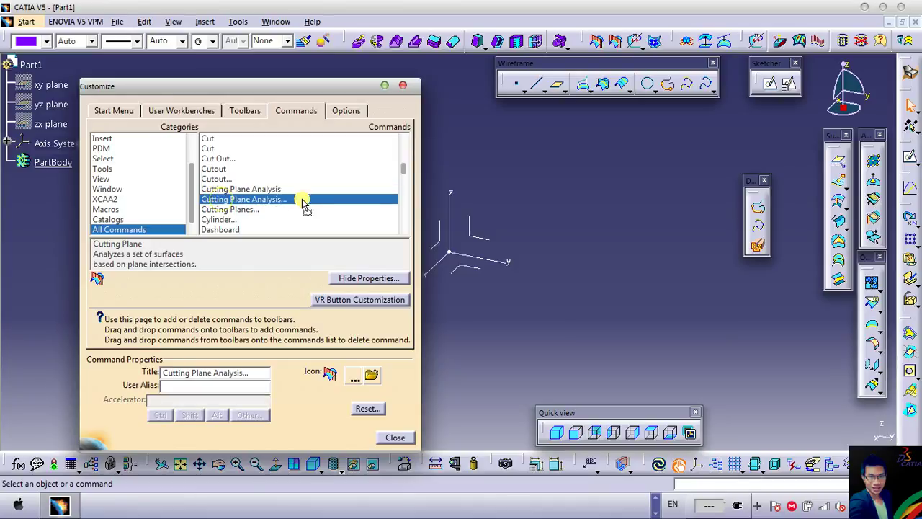
{"action": "left_click_drag", "start_coordinate": [304, 204], "coordinate": [758, 220]}
{"action": "key", "text": "alt+h"}
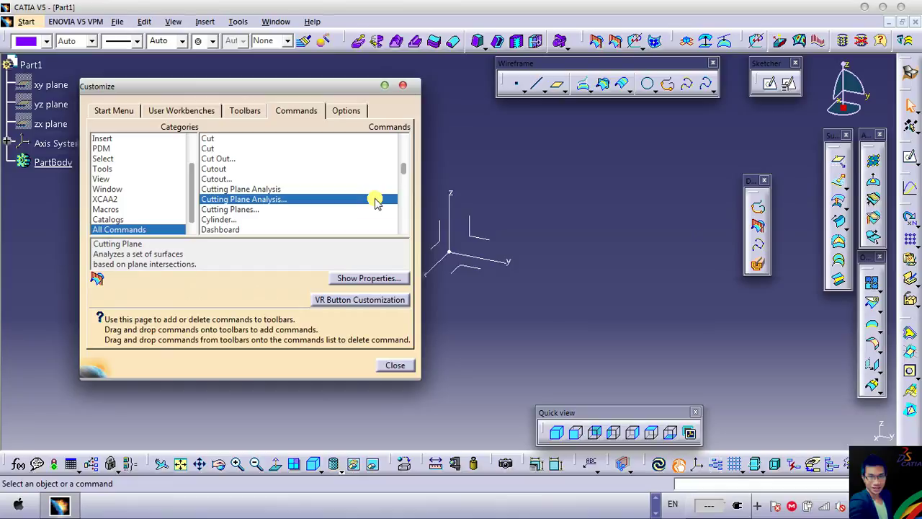
Look up the Porcupine Analysis and Porcupine Curvature Analysis commands in the command list and check their descriptions
{"action": "key", "text": "p"}
{"action": "scroll", "coordinate": [283, 208], "scroll_direction": "down", "scroll_amount": 4}
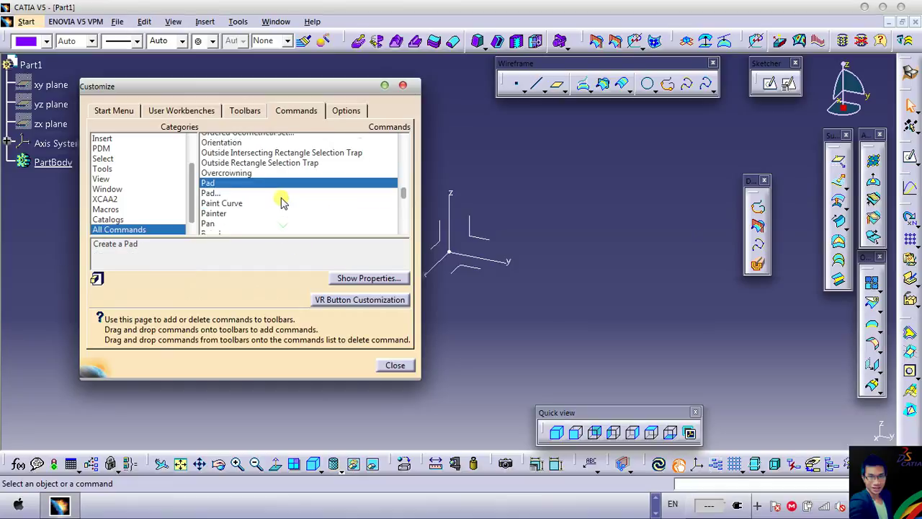
{"action": "scroll", "coordinate": [281, 202], "scroll_direction": "down", "scroll_amount": 3}
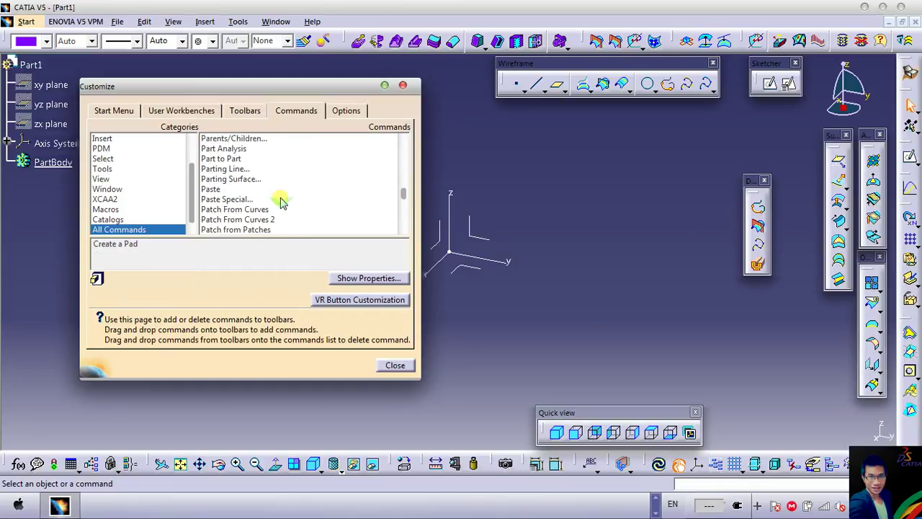
{"action": "scroll", "coordinate": [281, 201], "scroll_direction": "up", "scroll_amount": 1}
{"action": "scroll", "coordinate": [281, 202], "scroll_direction": "down", "scroll_amount": 4}
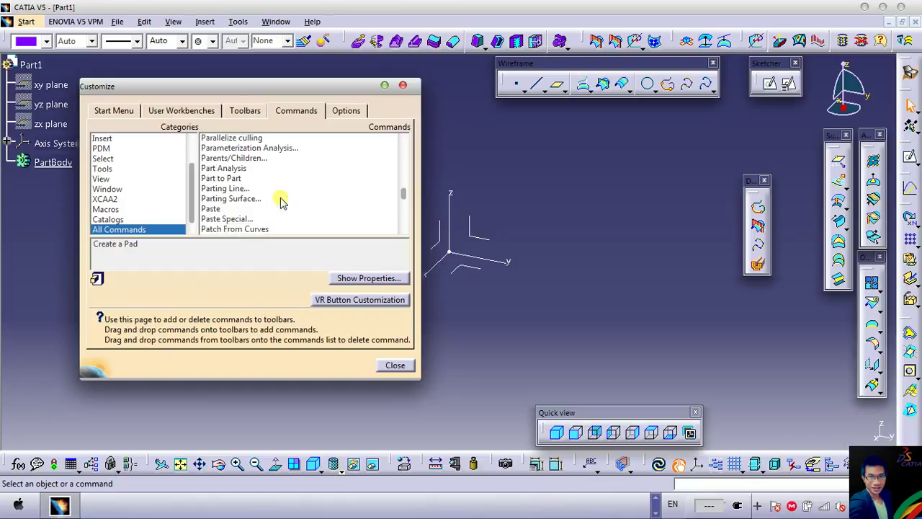
{"action": "scroll", "coordinate": [281, 202], "scroll_direction": "down", "scroll_amount": 2}
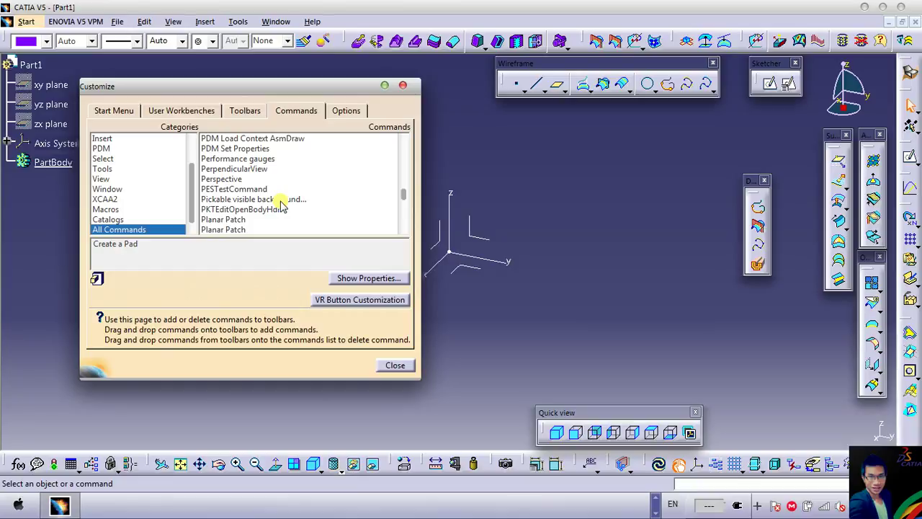
{"action": "scroll", "coordinate": [281, 205], "scroll_direction": "down", "scroll_amount": 5}
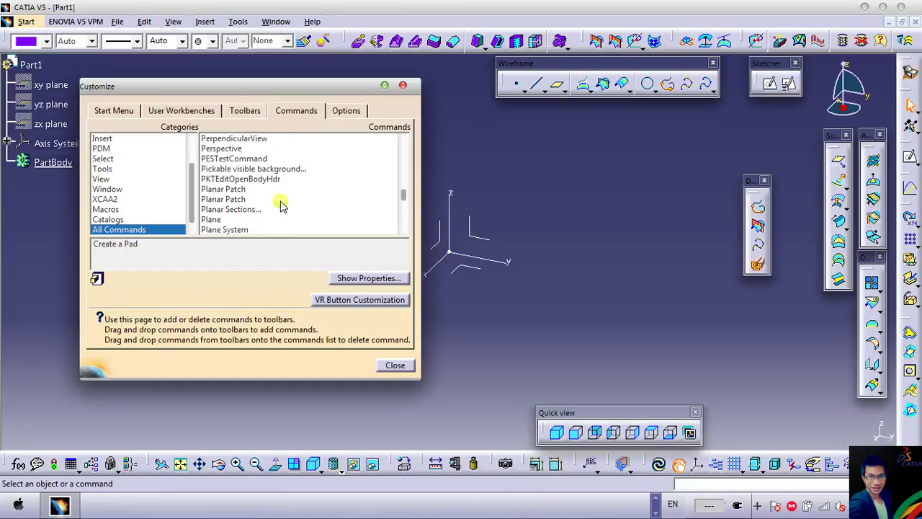
{"action": "scroll", "coordinate": [281, 205], "scroll_direction": "down", "scroll_amount": 10}
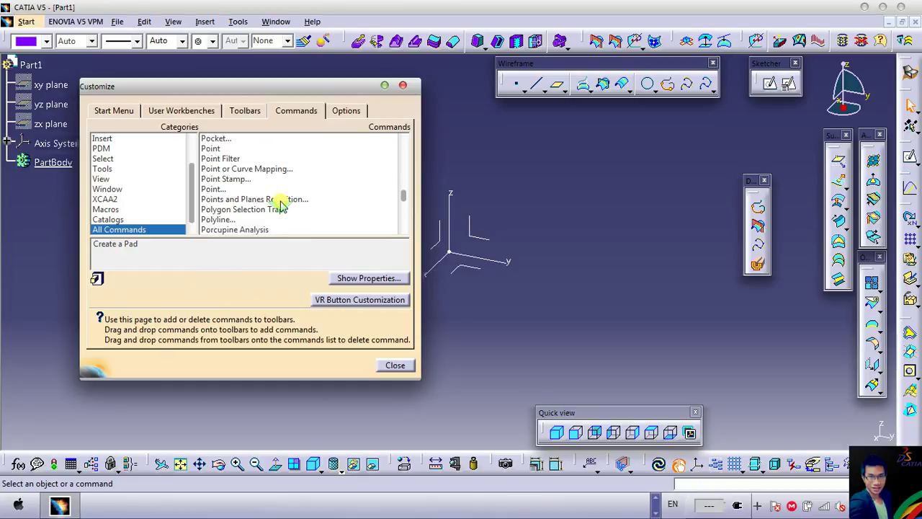
{"action": "scroll", "coordinate": [281, 206], "scroll_direction": "down", "scroll_amount": 1}
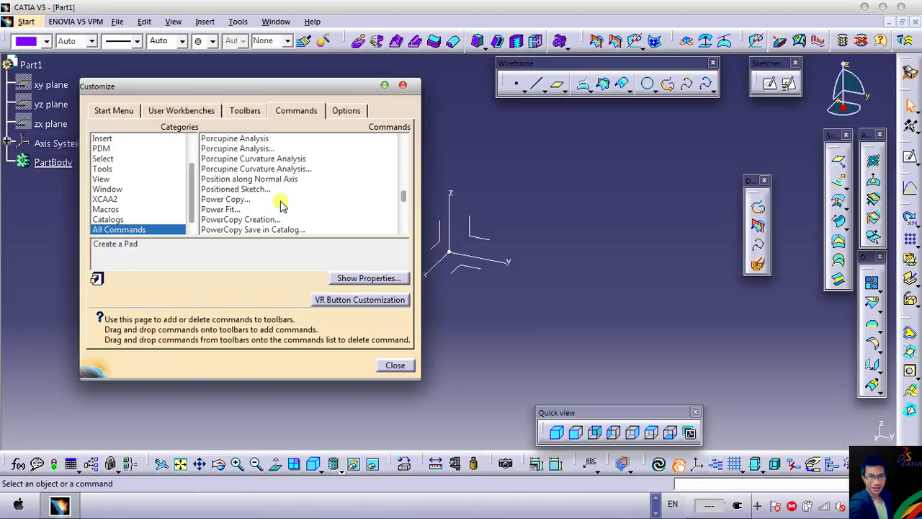
{"action": "left_click", "coordinate": [267, 159]}
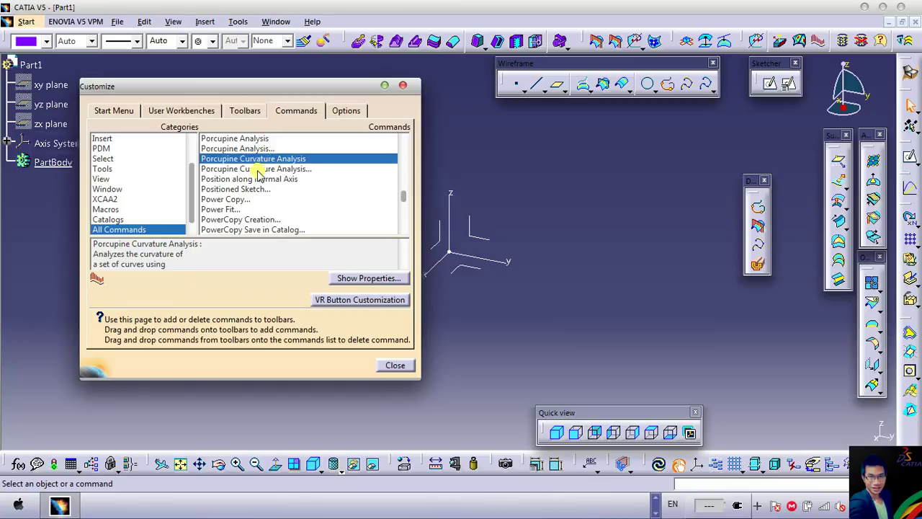
{"action": "scroll", "coordinate": [259, 173], "scroll_direction": "up", "scroll_amount": 1}
{"action": "left_click", "coordinate": [245, 168]}
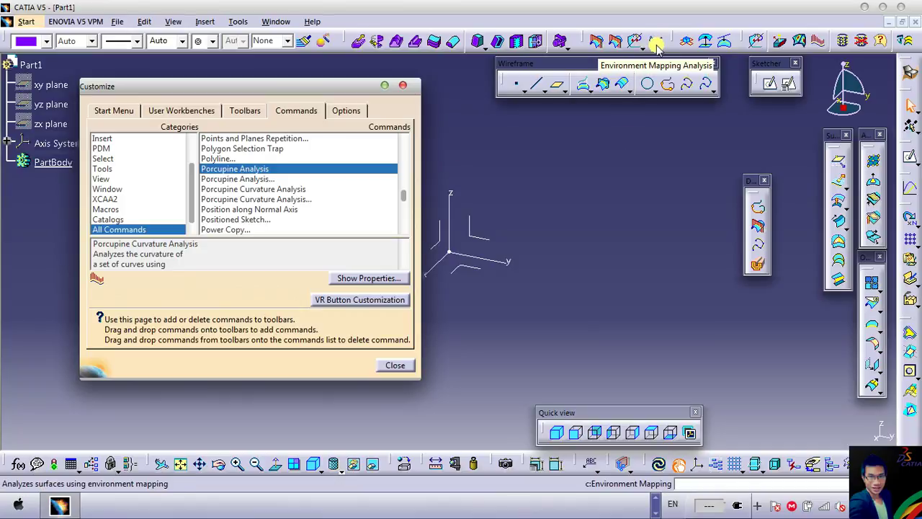
Find the Environment Mapping command, add it to the floating toolbar below Cutting Plane Analysis, and close the Customize dialog
{"action": "key", "text": "e"}
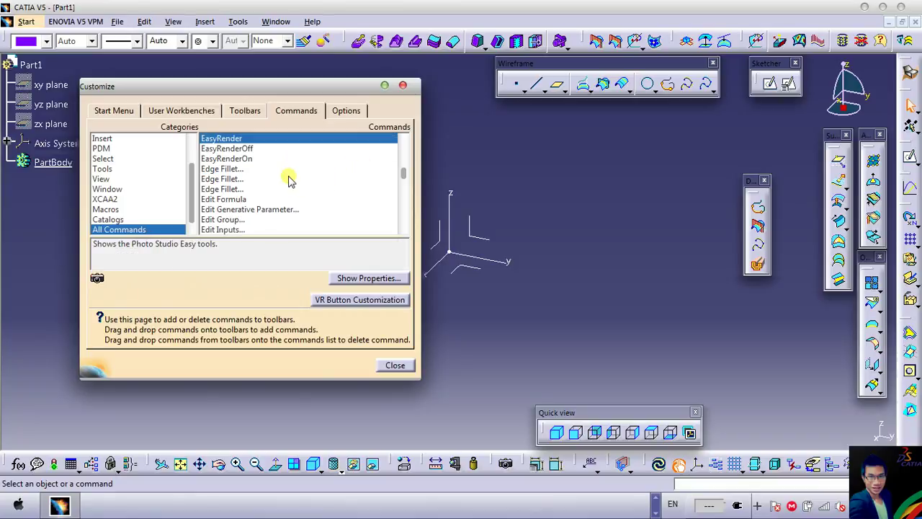
{"action": "scroll", "coordinate": [288, 180], "scroll_direction": "down", "scroll_amount": 10}
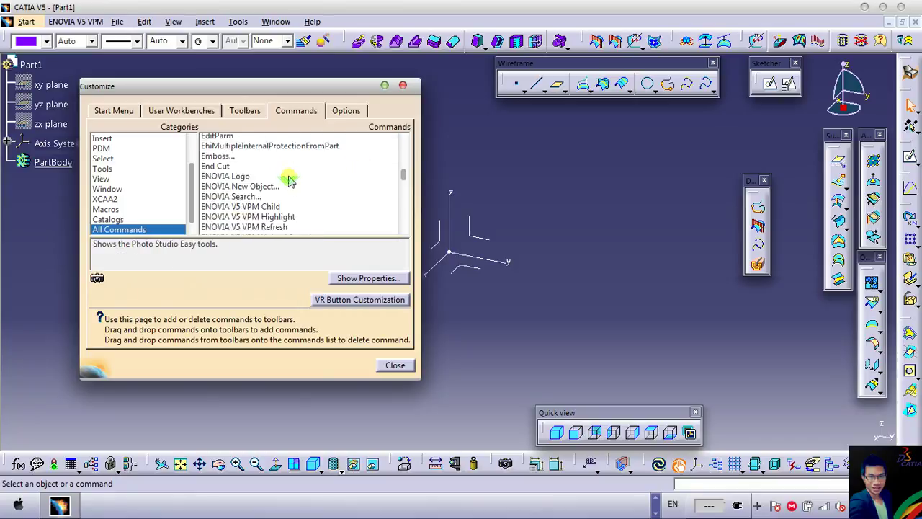
{"action": "scroll", "coordinate": [288, 180], "scroll_direction": "down", "scroll_amount": 3}
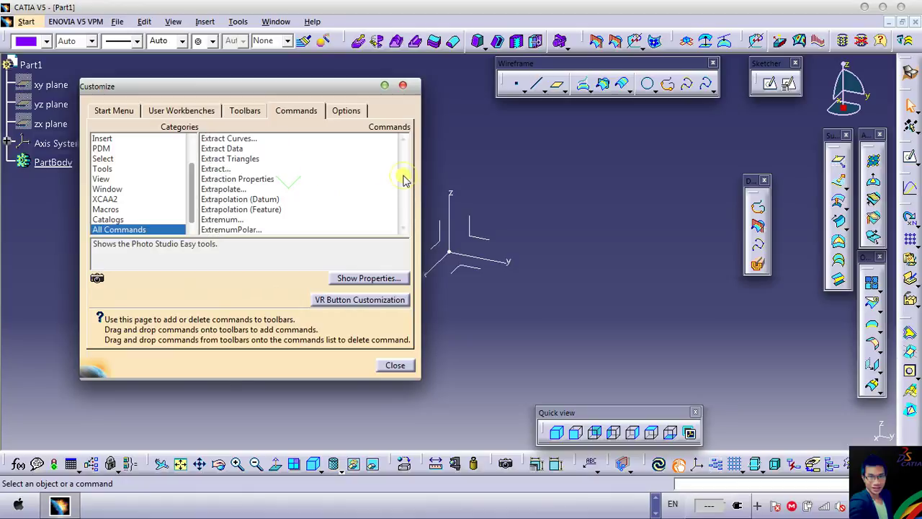
{"action": "scroll", "coordinate": [403, 180], "scroll_direction": "down", "scroll_amount": 4}
{"action": "scroll", "coordinate": [404, 180], "scroll_direction": "up", "scroll_amount": 8}
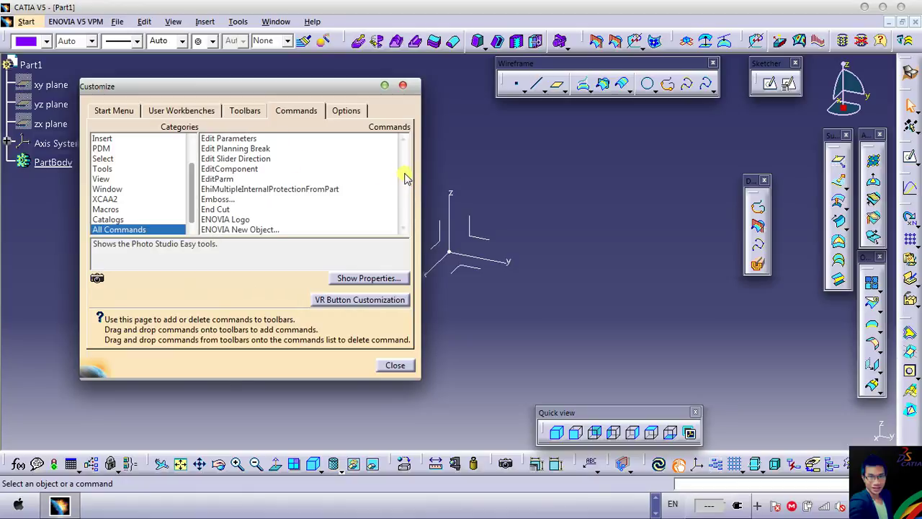
{"action": "scroll", "coordinate": [312, 185], "scroll_direction": "down", "scroll_amount": 8}
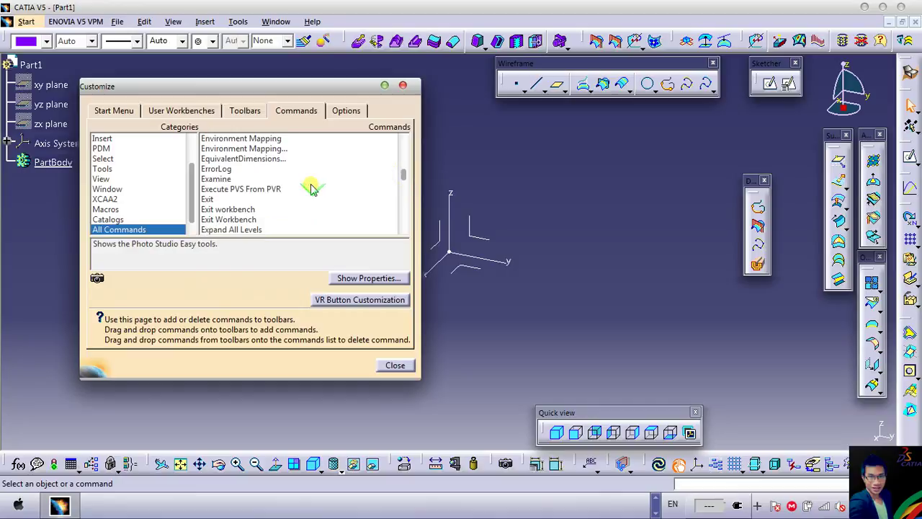
{"action": "scroll", "coordinate": [312, 189], "scroll_direction": "up", "scroll_amount": 1}
{"action": "scroll", "coordinate": [311, 189], "scroll_direction": "up", "scroll_amount": 2}
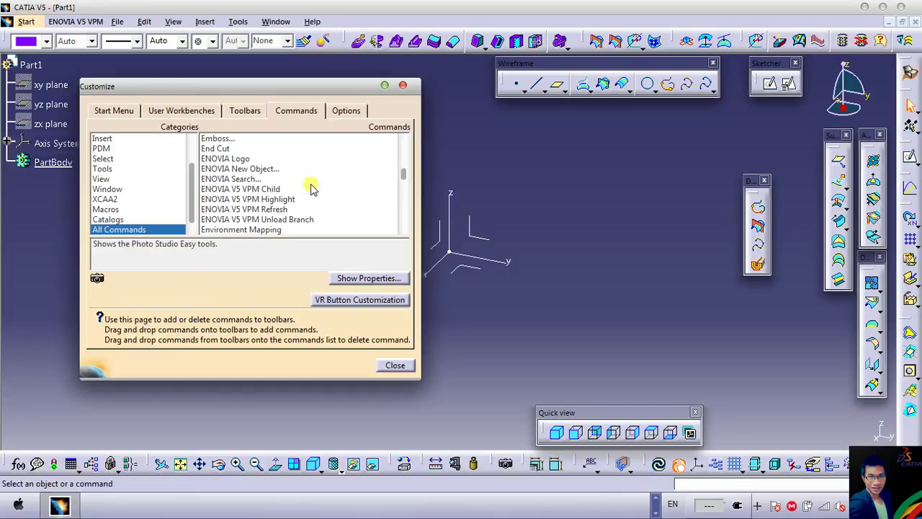
{"action": "scroll", "coordinate": [312, 188], "scroll_direction": "down", "scroll_amount": 2}
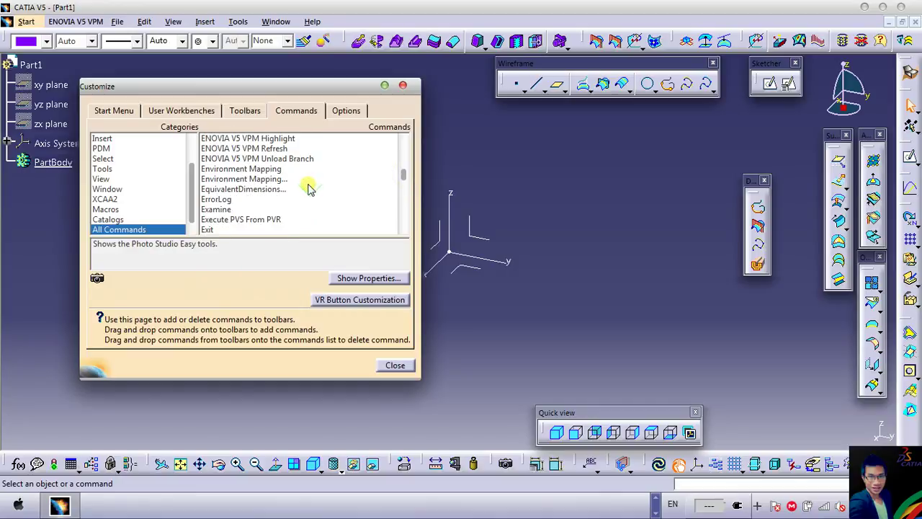
{"action": "scroll", "coordinate": [302, 188], "scroll_direction": "up", "scroll_amount": 1}
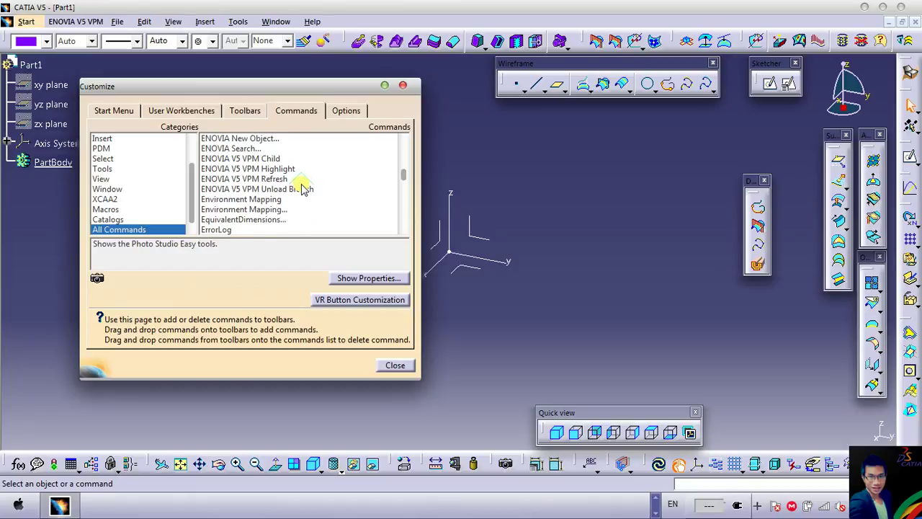
{"action": "scroll", "coordinate": [303, 188], "scroll_direction": "up", "scroll_amount": 1}
{"action": "left_click", "coordinate": [244, 230]}
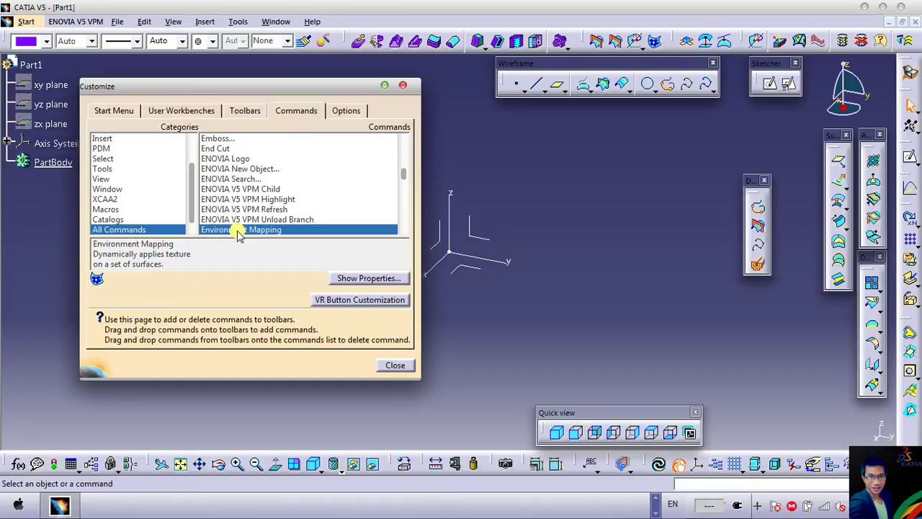
{"action": "mouse_move", "coordinate": [240, 234]}
{"action": "left_mouse_down"}
{"action": "mouse_move", "coordinate": [759, 225]}
{"action": "mouse_move", "coordinate": [756, 216]}
{"action": "mouse_move", "coordinate": [239, 231]}
{"action": "left_mouse_up"}
{"action": "left_click", "coordinate": [384, 229]}
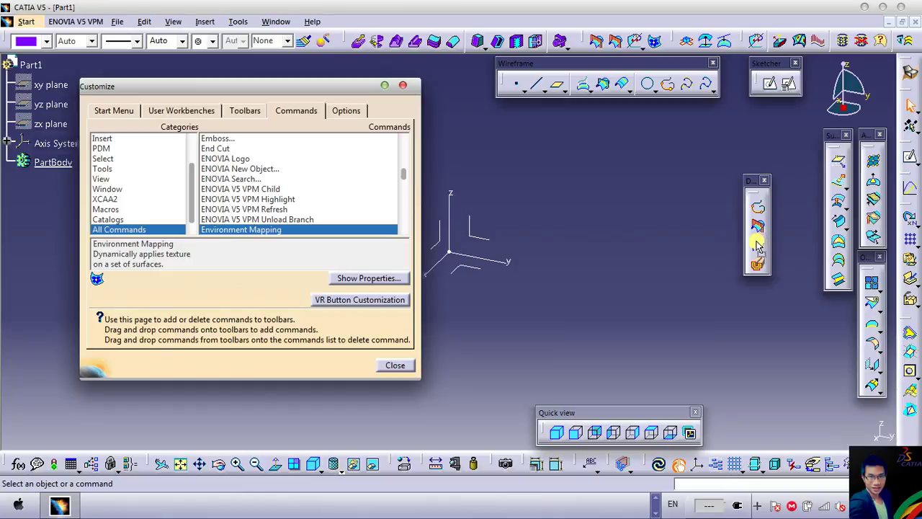
{"action": "left_click_drag", "start_coordinate": [756, 244], "coordinate": [757, 245]}
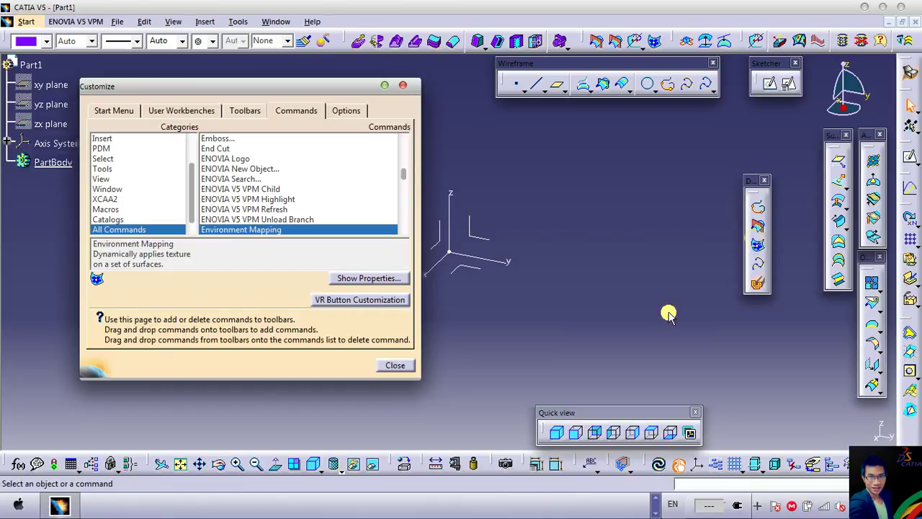
{"action": "left_click", "coordinate": [633, 324]}
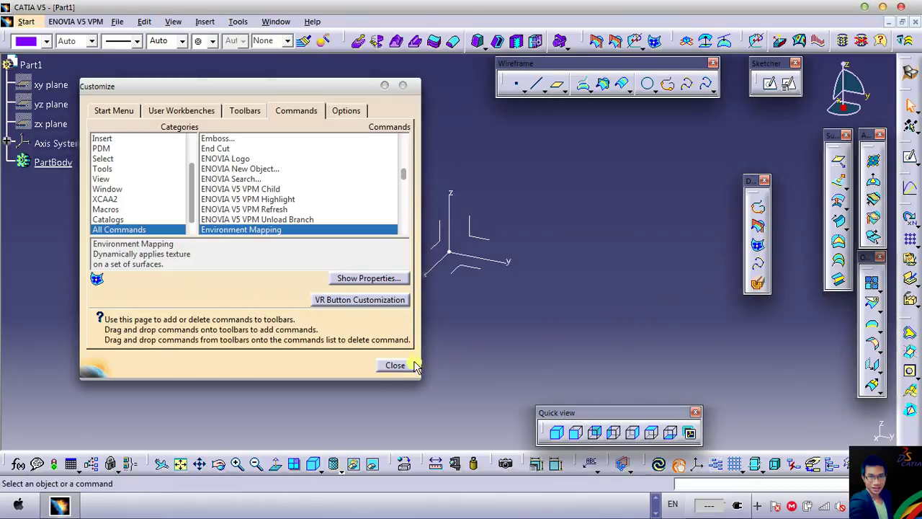
{"action": "left_click", "coordinate": [380, 364]}
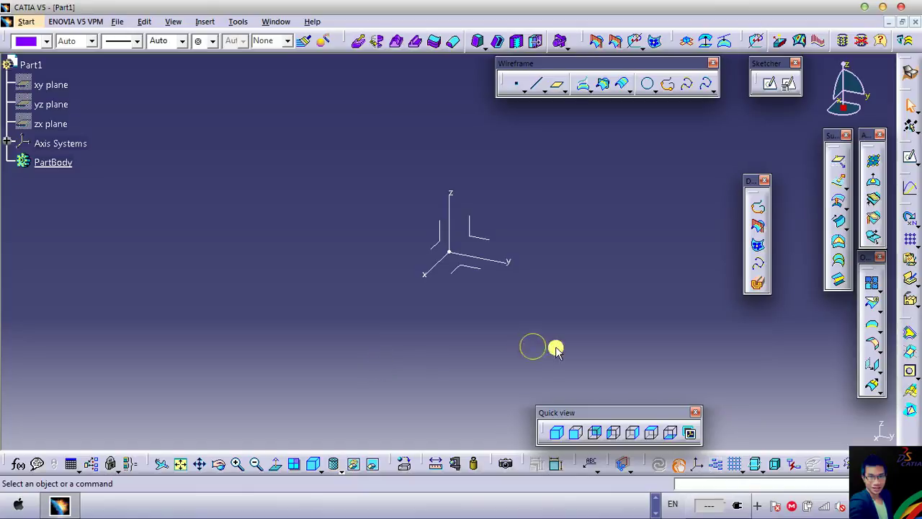
Start a 3D Curve with the Control points creation type and make YZ the privileged plane of the compass
{"action": "left_click", "coordinate": [760, 267]}
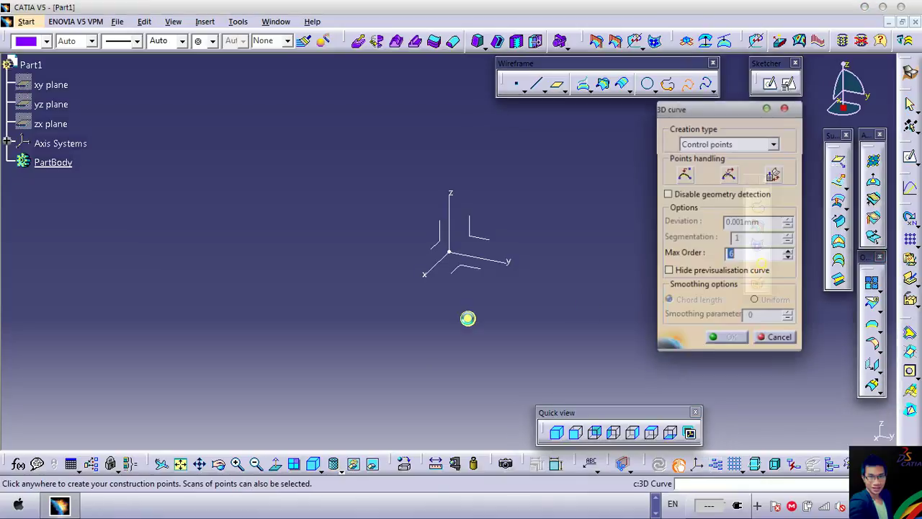
{"action": "middle_click_drag", "start_coordinate": [467, 319], "coordinate": [281, 314]}
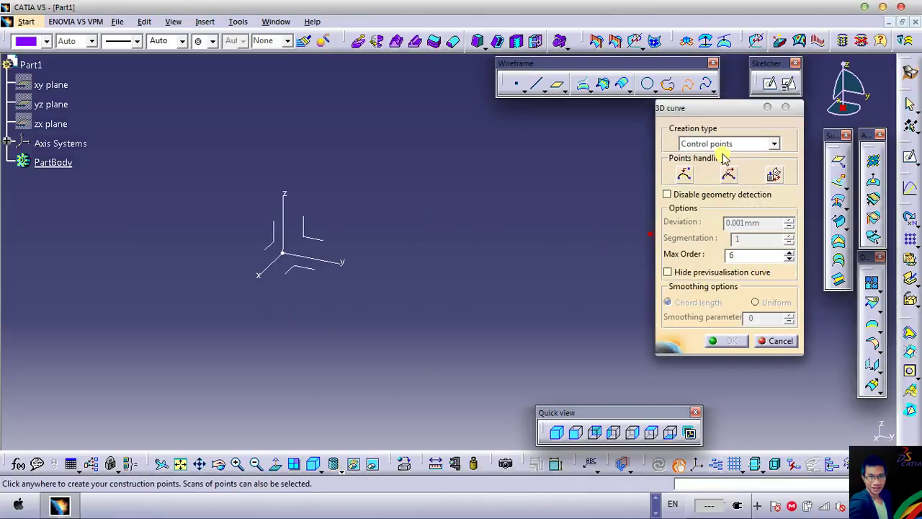
{"action": "right_click", "coordinate": [856, 85]}
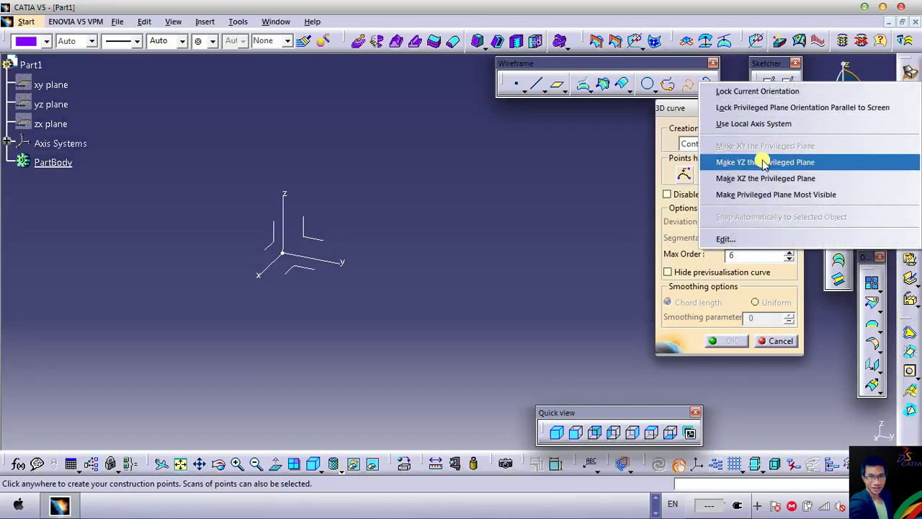
{"action": "left_click", "coordinate": [762, 162]}
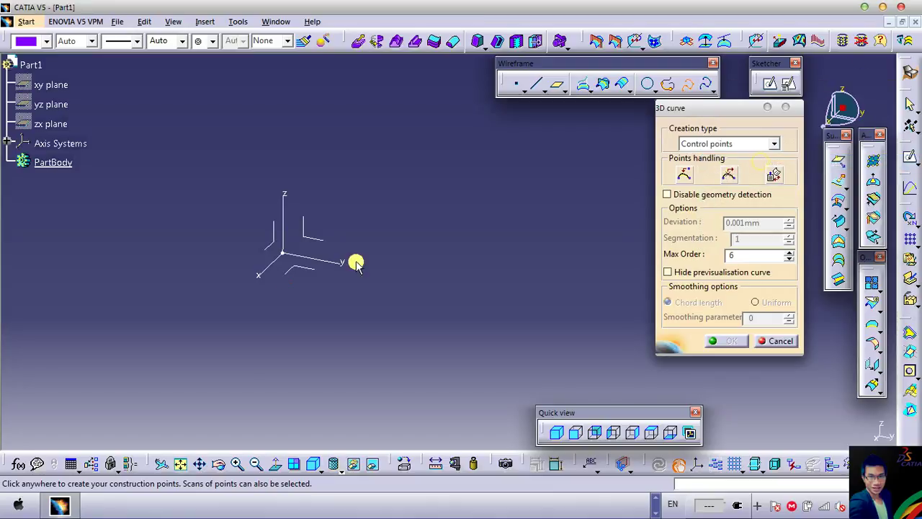
Place four control points to form an arched 3D curve in the YZ plane above the axis system, and finish the curve
{"action": "left_click", "coordinate": [300, 193]}
{"action": "left_click", "coordinate": [391, 147]}
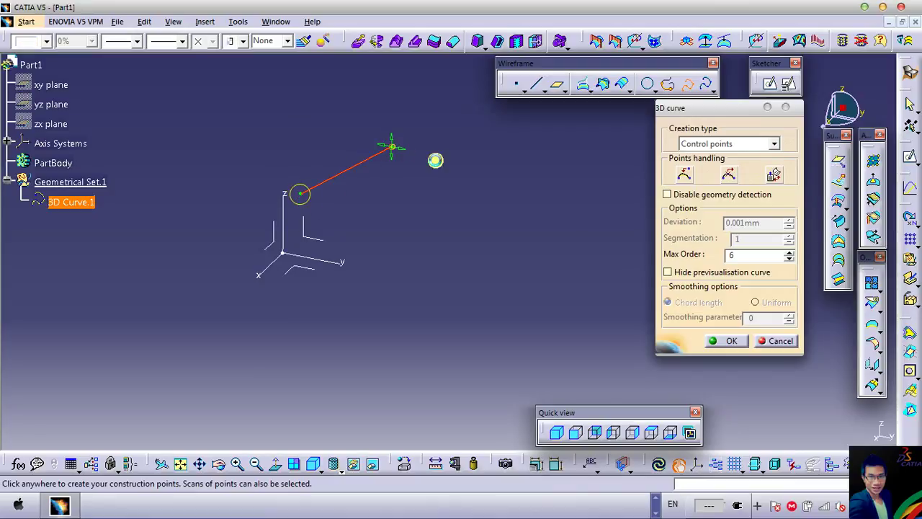
{"action": "left_click", "coordinate": [498, 189]}
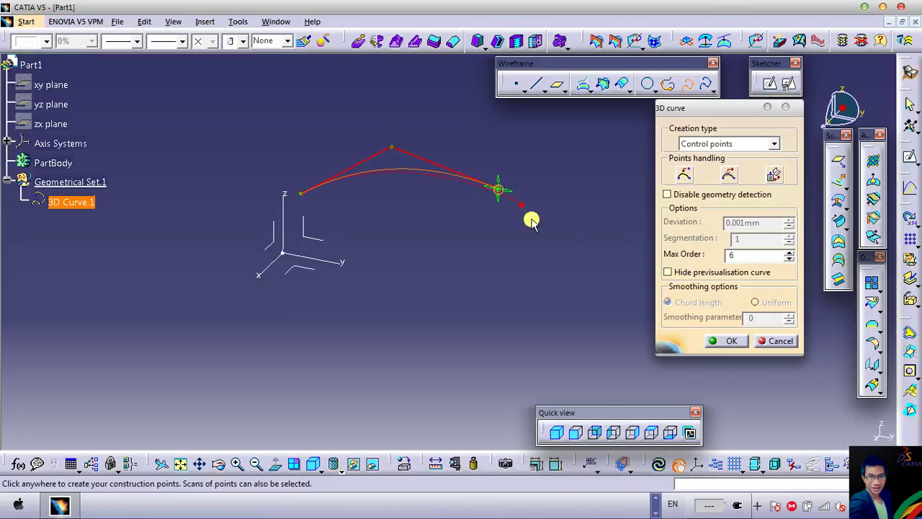
{"action": "double_click", "coordinate": [566, 263]}
{"action": "left_click", "coordinate": [425, 335]}
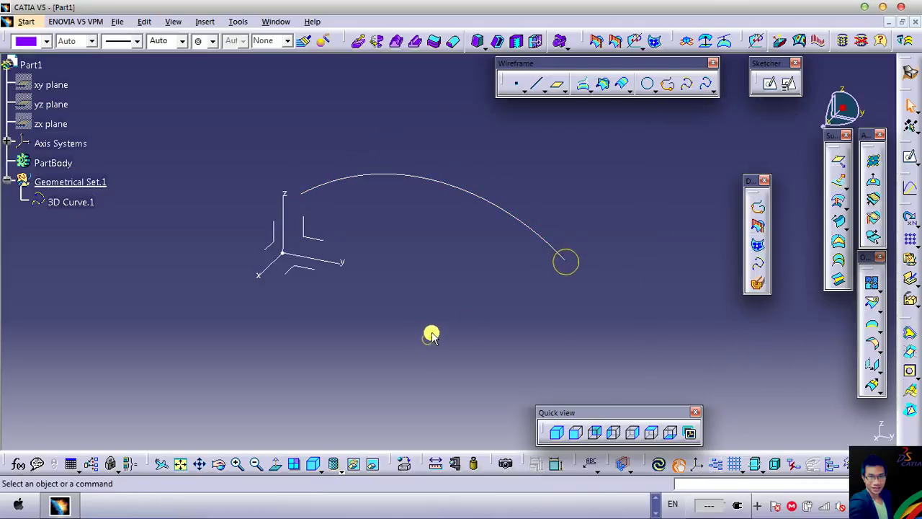
Reopen the 3D curve for editing, select its third control point, and make XY the privileged plane of the compass
{"action": "double_click", "coordinate": [447, 185]}
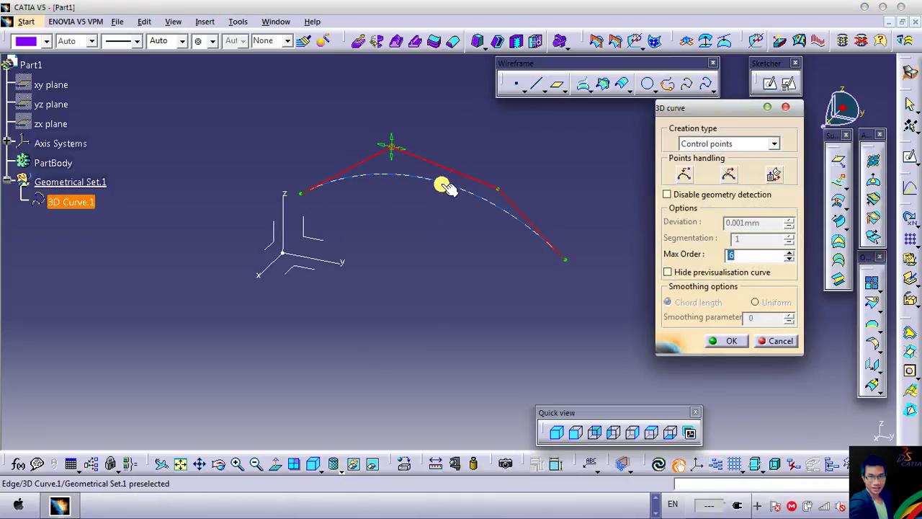
{"action": "left_click", "coordinate": [497, 189]}
{"action": "right_click", "coordinate": [841, 106]}
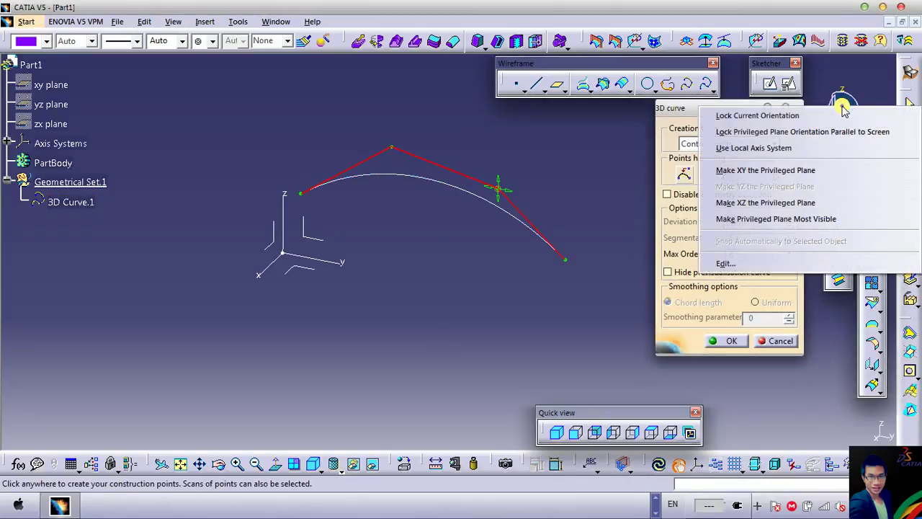
{"action": "left_click", "coordinate": [752, 171]}
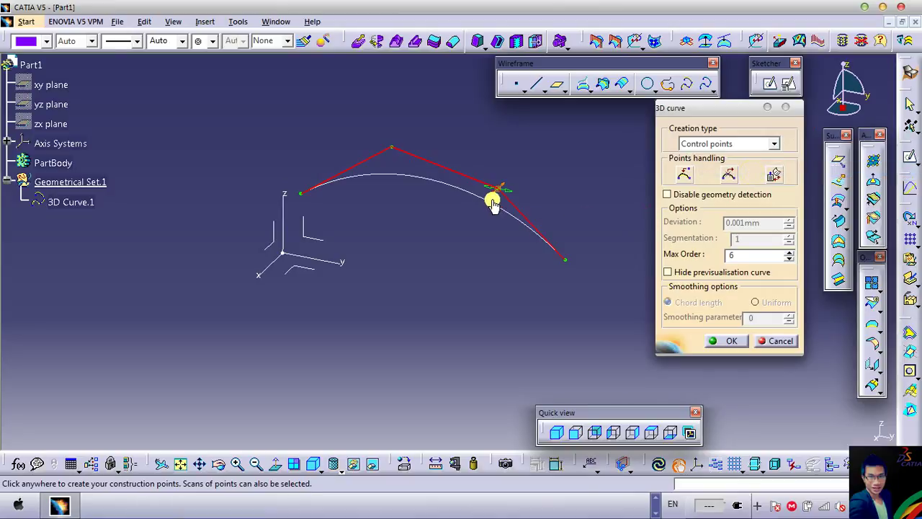
{"action": "left_click_drag", "start_coordinate": [488, 196], "coordinate": [352, 299]}
{"action": "left_click", "coordinate": [459, 321]}
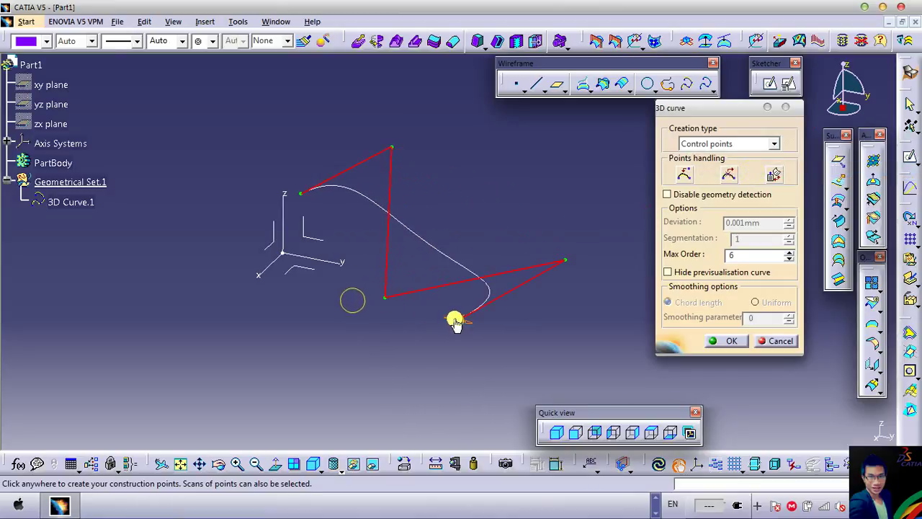
{"action": "left_click", "coordinate": [591, 240]}
{"action": "left_click", "coordinate": [768, 342]}
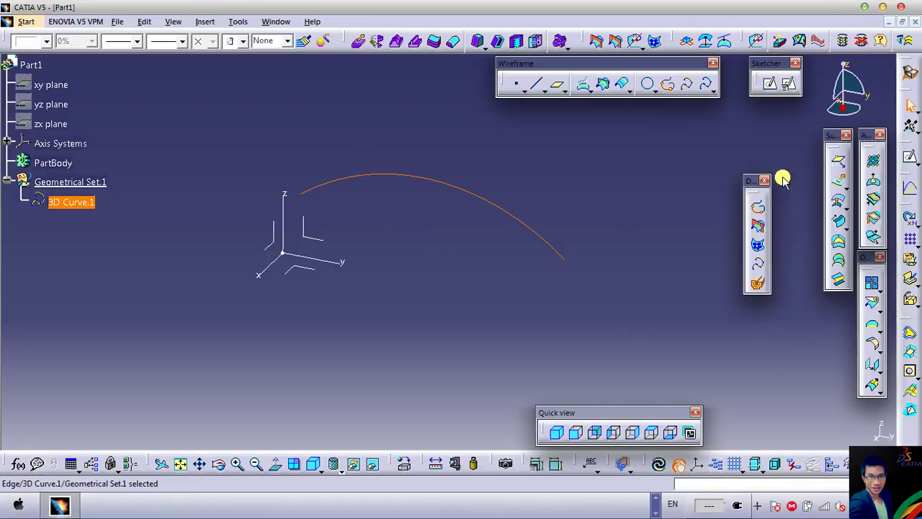
Reopen the 3D curve, move its third control point forward in the XY plane to form an S-shape, and confirm the edit
{"action": "double_click", "coordinate": [493, 208]}
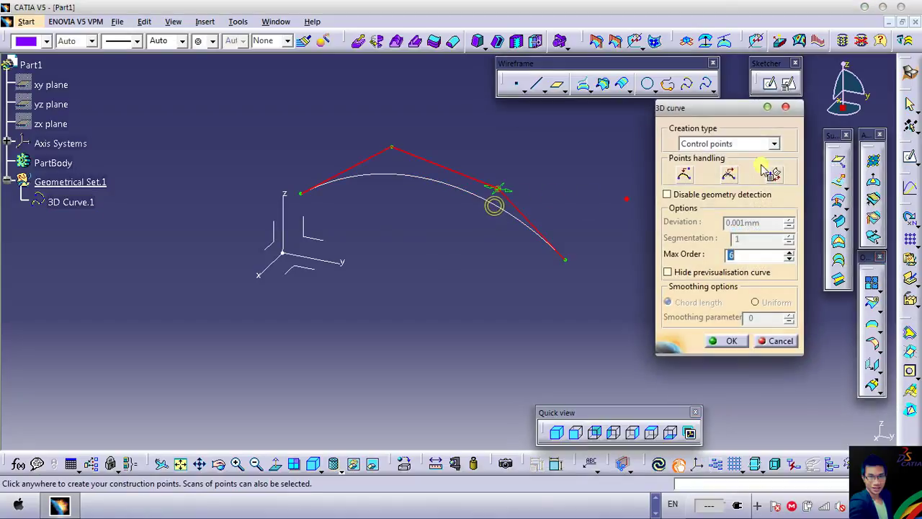
{"action": "right_click", "coordinate": [843, 106]}
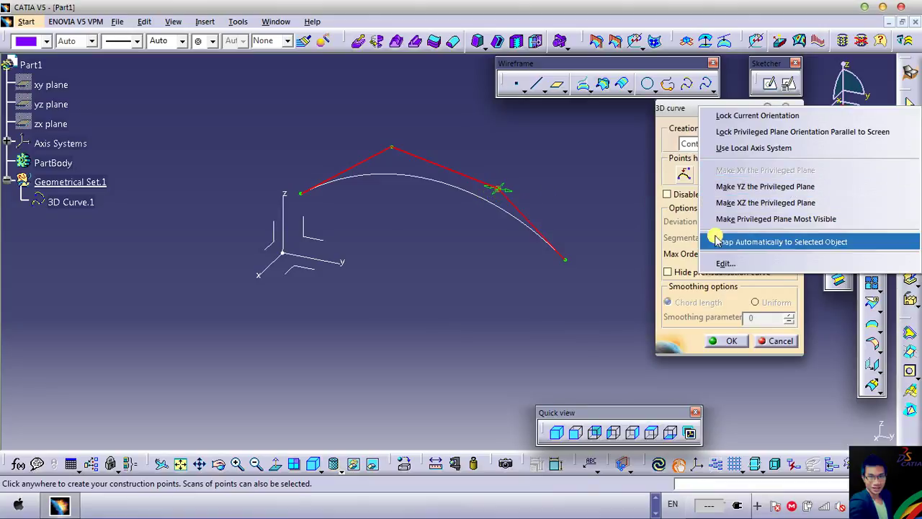
{"action": "left_click", "coordinate": [582, 193]}
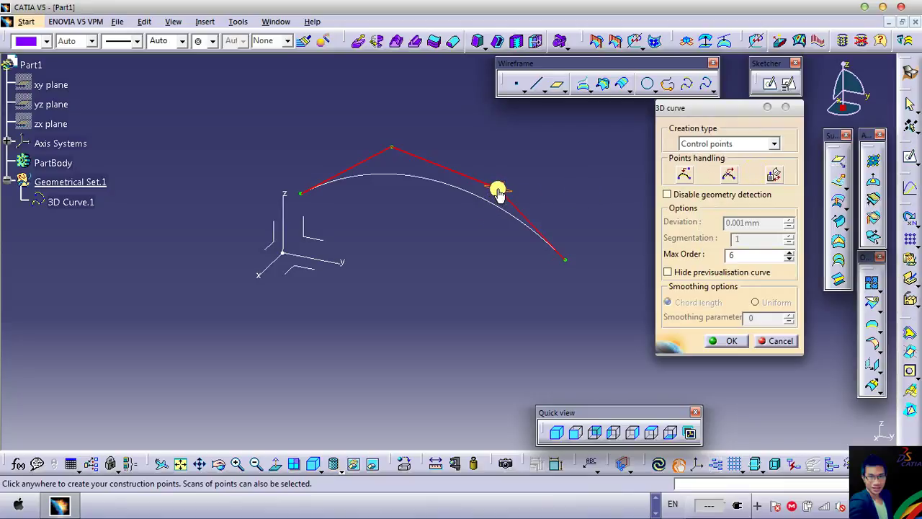
{"action": "left_click_drag", "start_coordinate": [498, 193], "coordinate": [406, 268]}
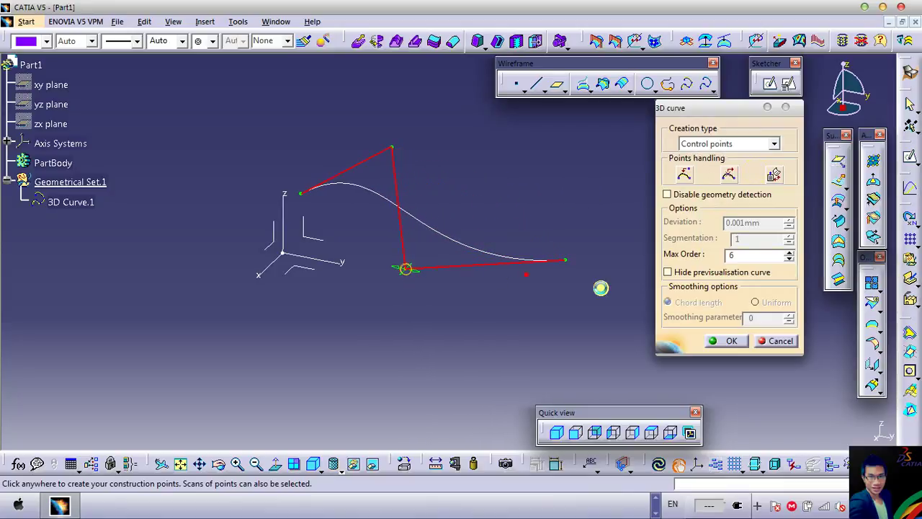
{"action": "left_click", "coordinate": [726, 341]}
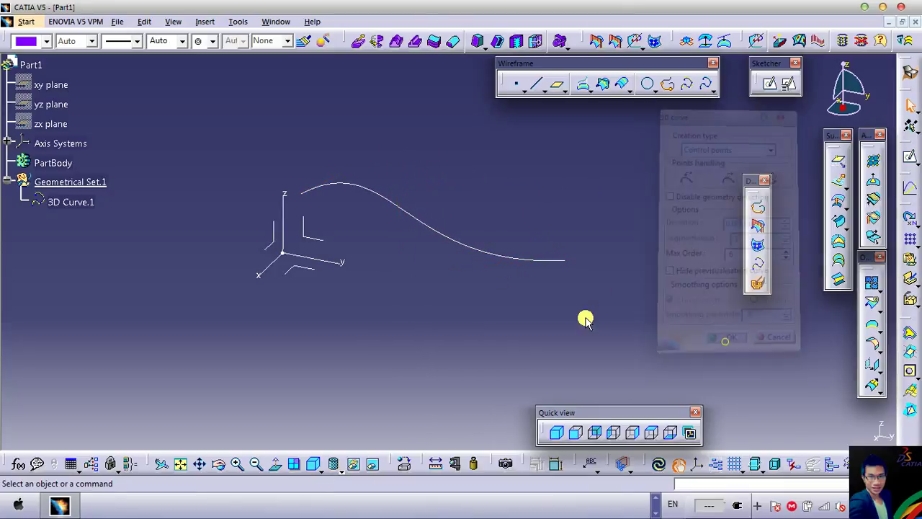
Give the 3D curve a thicker line and a magenta colour, and clear the selection
{"action": "left_click", "coordinate": [484, 250]}
{"action": "left_click", "coordinate": [170, 41]}
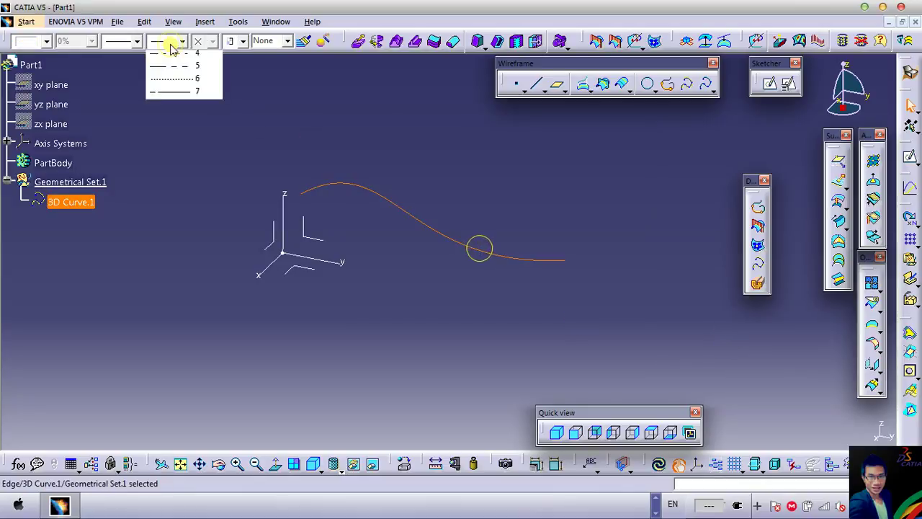
{"action": "left_click", "coordinate": [114, 42]}
{"action": "left_click", "coordinate": [114, 42]}
{"action": "left_click", "coordinate": [120, 82]}
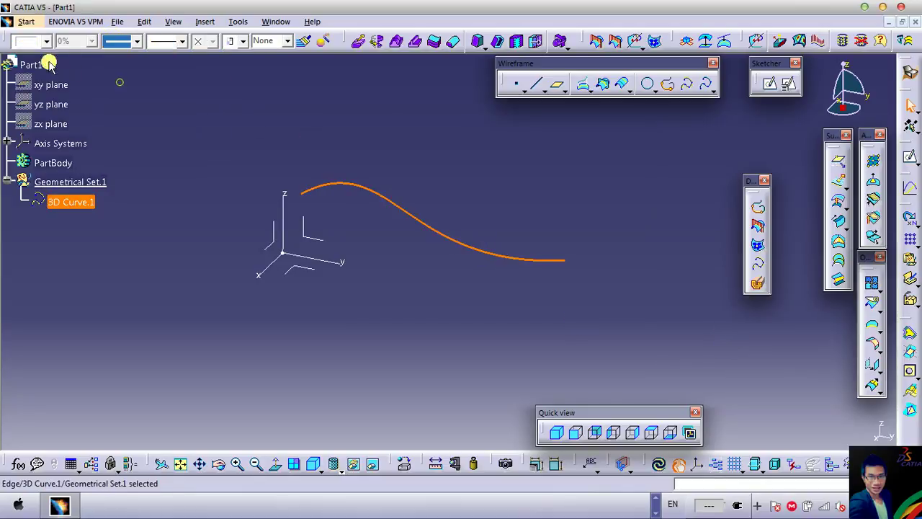
{"action": "left_click", "coordinate": [46, 42]}
{"action": "left_click", "coordinate": [34, 148]}
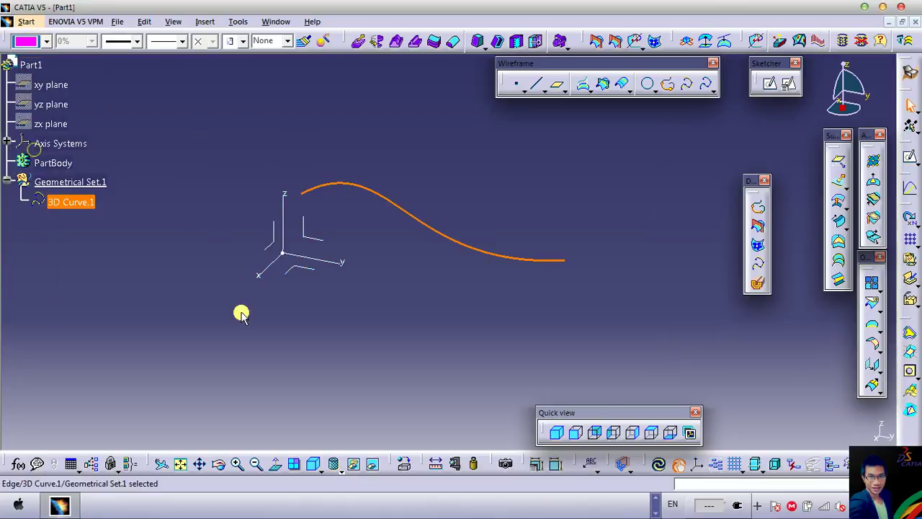
{"action": "left_click", "coordinate": [240, 313]}
Examine the curve's shape normal to the axis system's YZ plane and in the front, left, right, top and isometric views
{"action": "left_click", "coordinate": [275, 464]}
{"action": "left_click", "coordinate": [306, 249]}
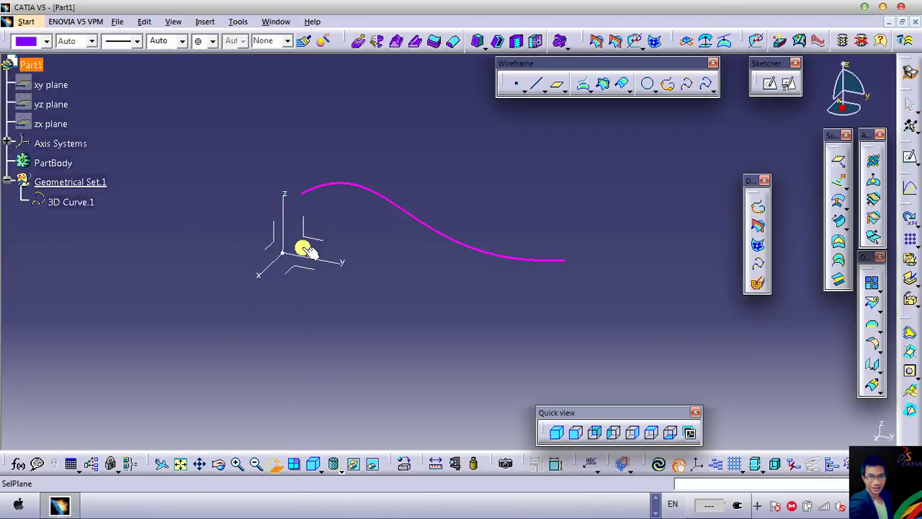
{"action": "left_click", "coordinate": [307, 235]}
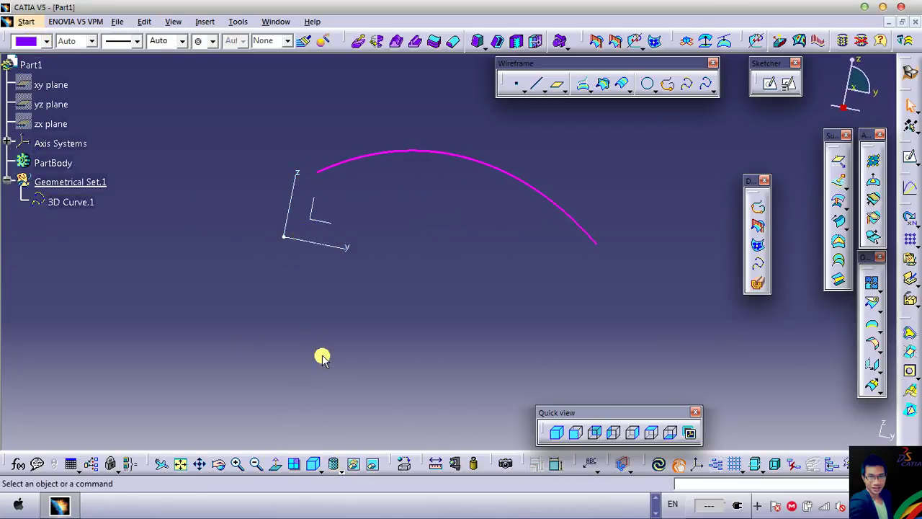
{"action": "left_click", "coordinate": [580, 435]}
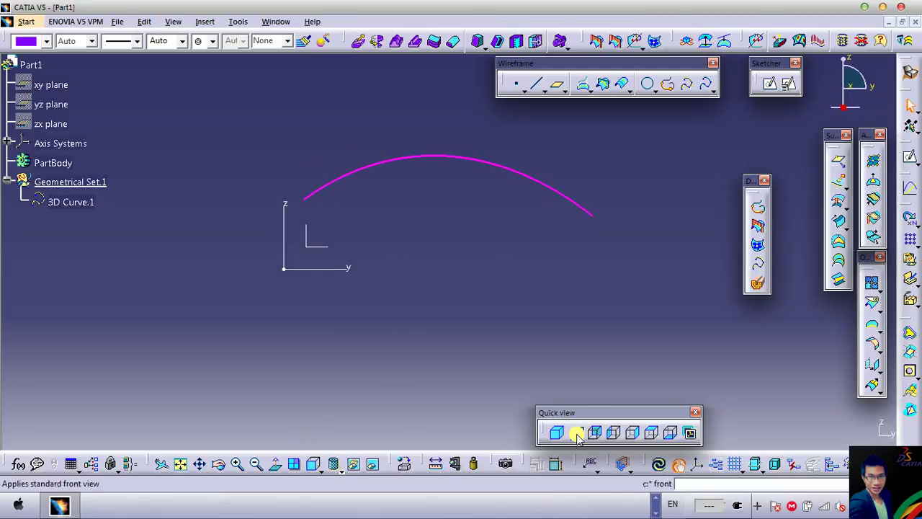
{"action": "left_click", "coordinate": [612, 433]}
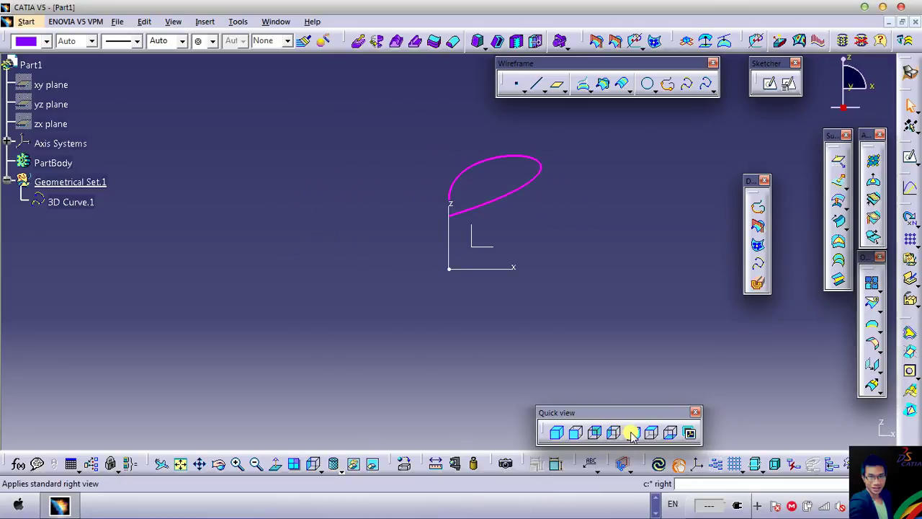
{"action": "left_click", "coordinate": [632, 433]}
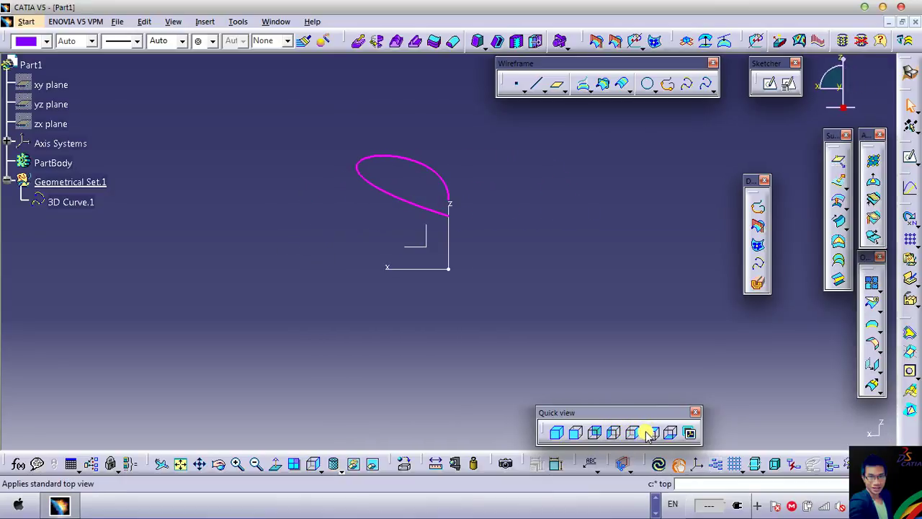
{"action": "left_click", "coordinate": [648, 434]}
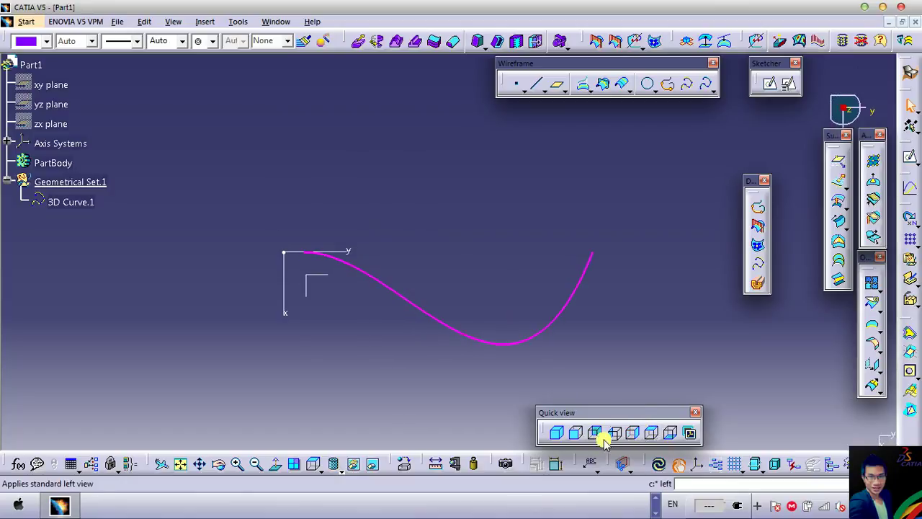
{"action": "left_click", "coordinate": [558, 432]}
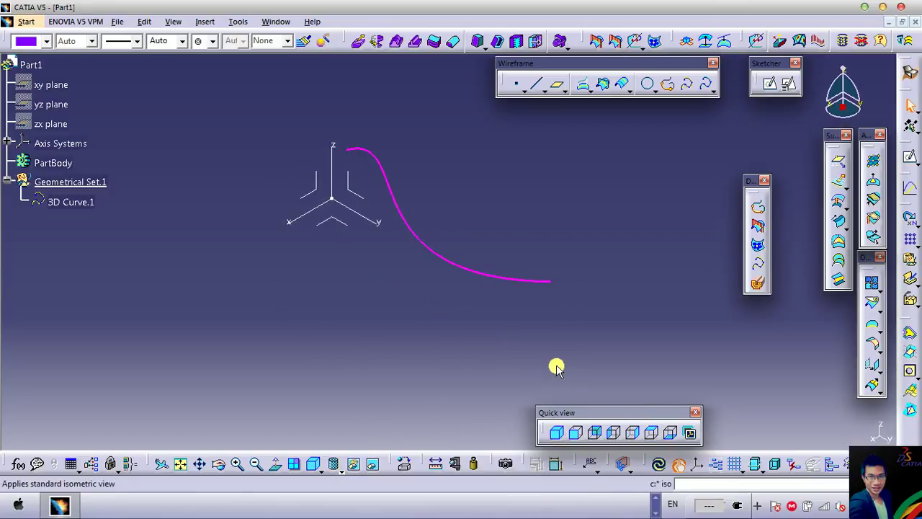